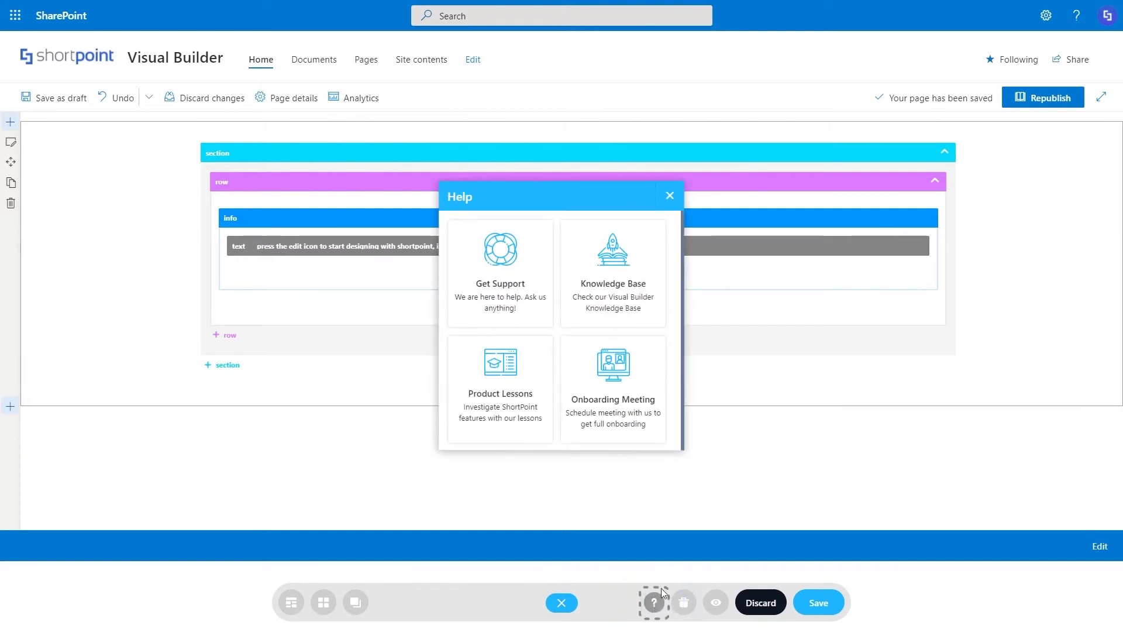
Close the Help window and switch the page editor to Visual Builder mode.
click(669, 194)
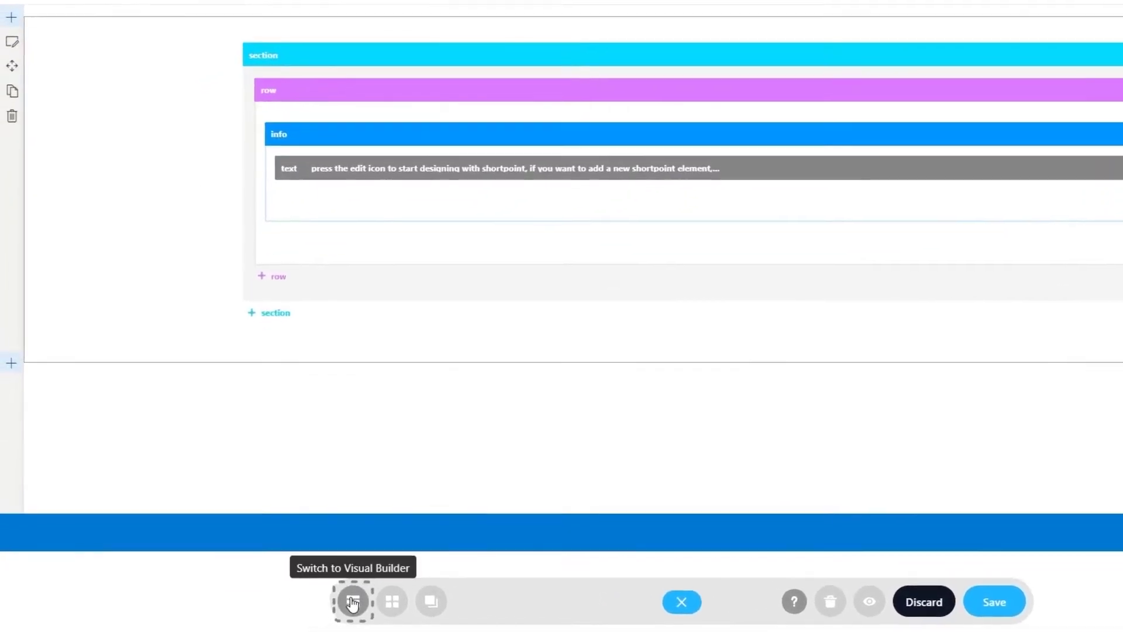
click(351, 602)
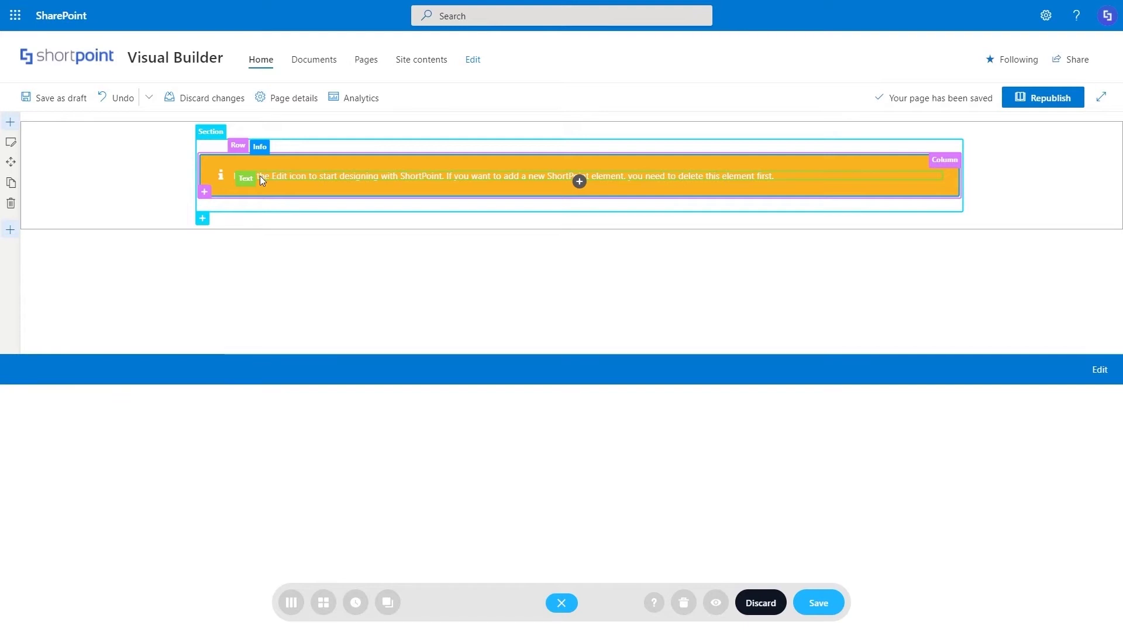
Add a new section below the info section and give it a second row.
click(203, 220)
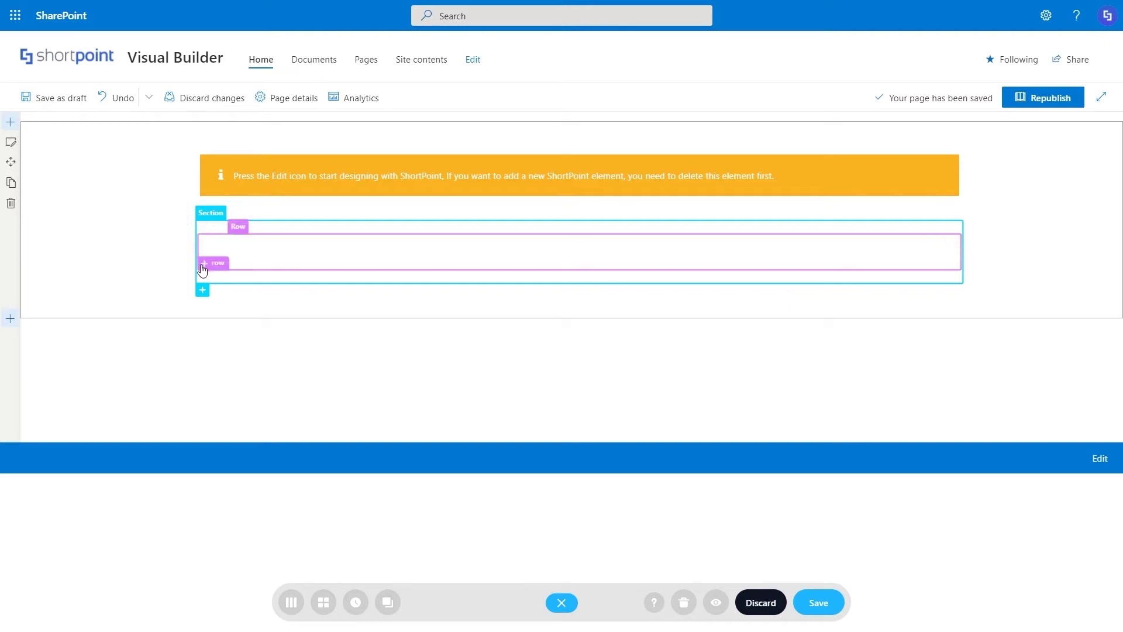
click(202, 266)
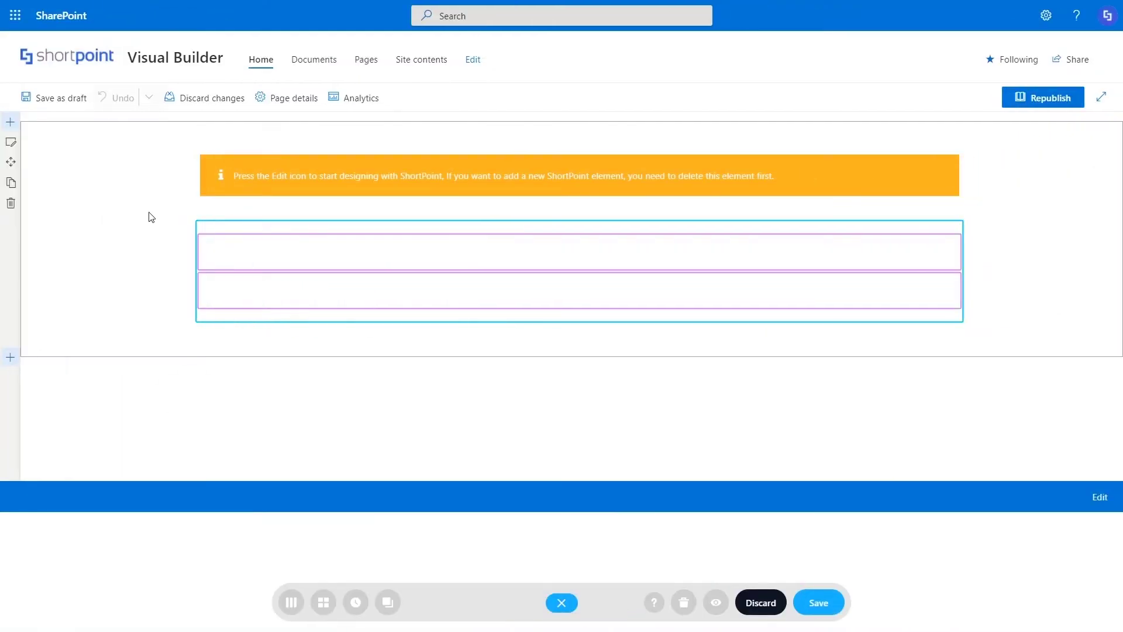
Examine the available options in the info section's settings, including Design and Background, and close the settings without changes.
click(249, 180)
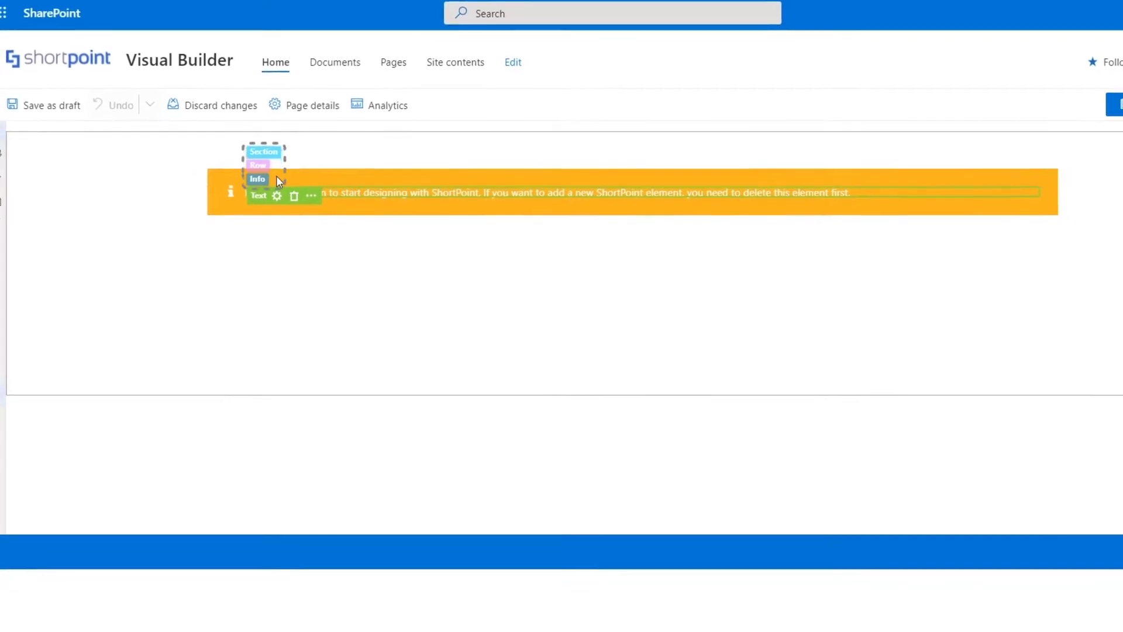
click(165, 212)
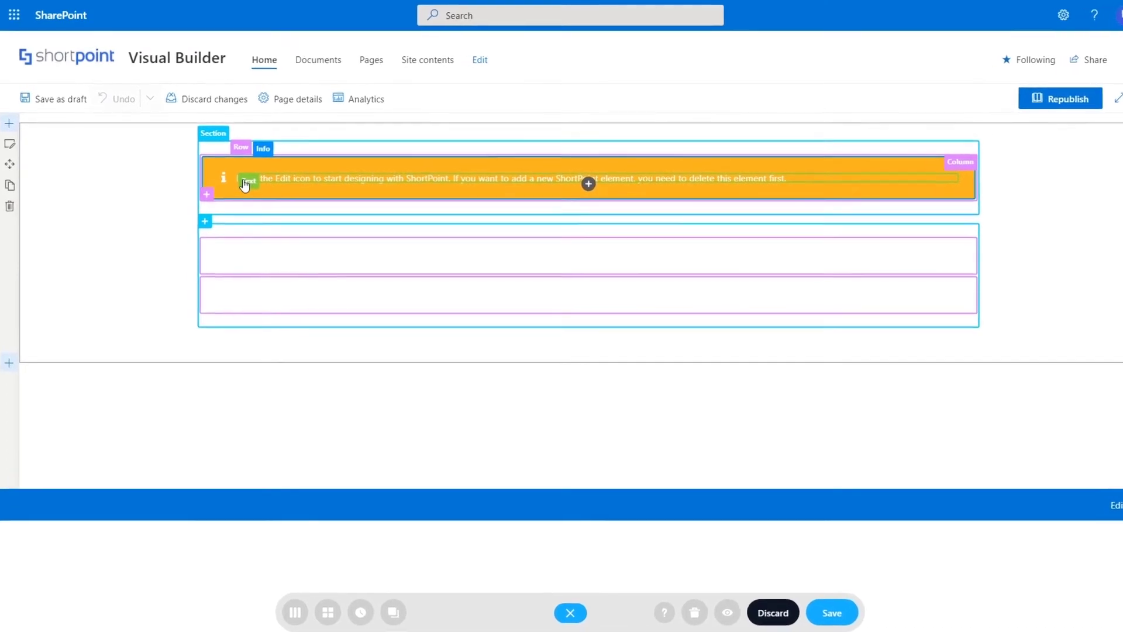
click(211, 138)
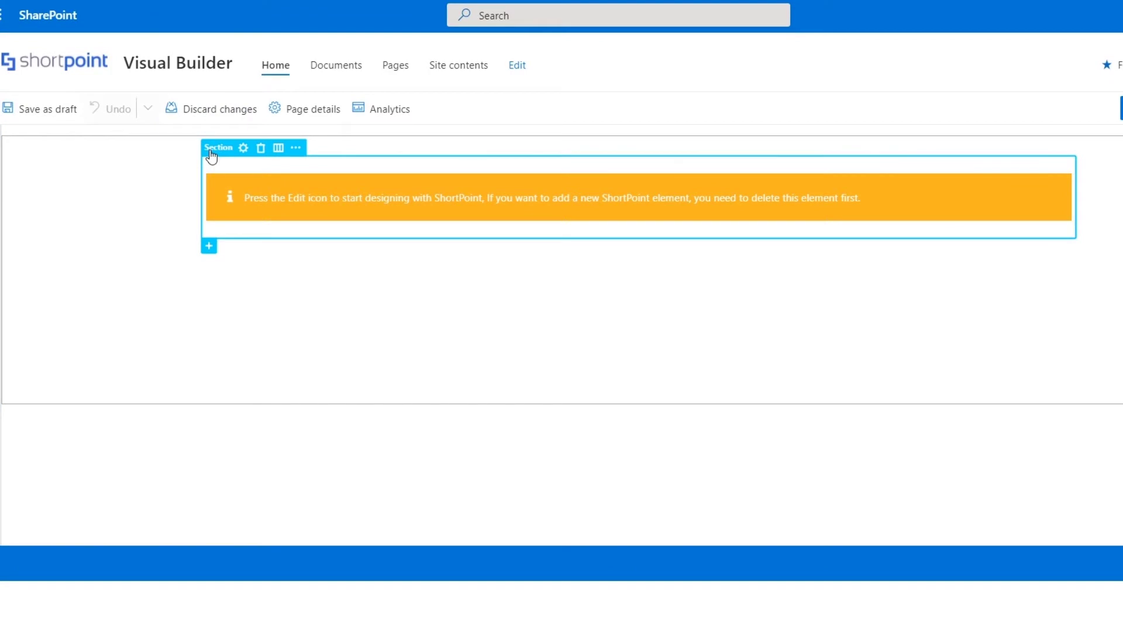
click(242, 150)
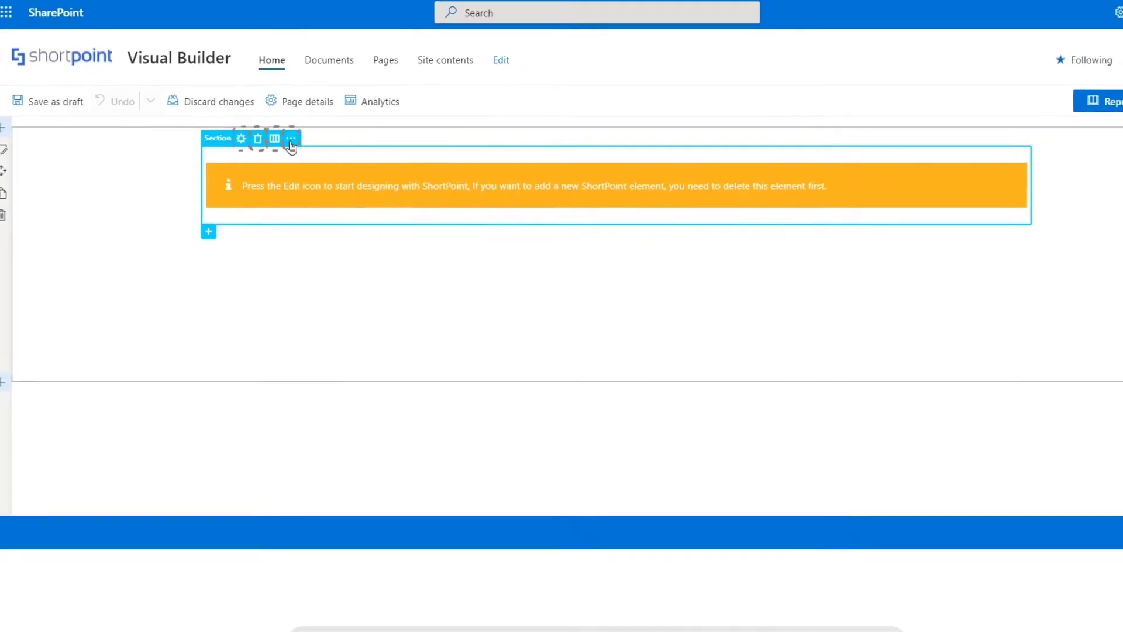
click(241, 138)
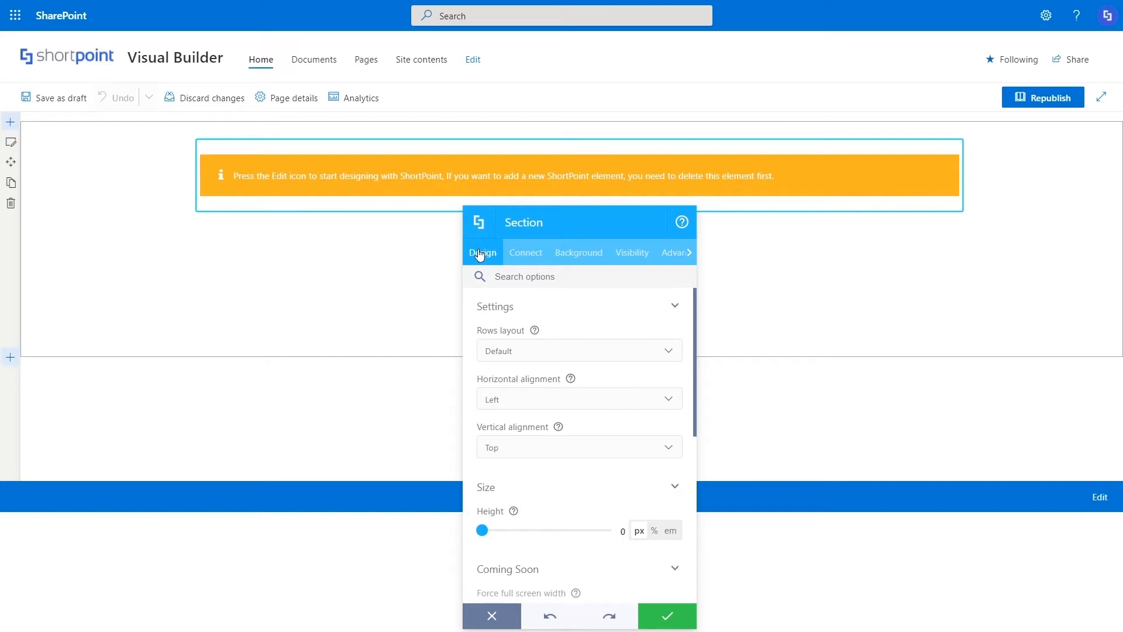
scroll(694, 327, down, 3)
scroll(694, 328, up, 3)
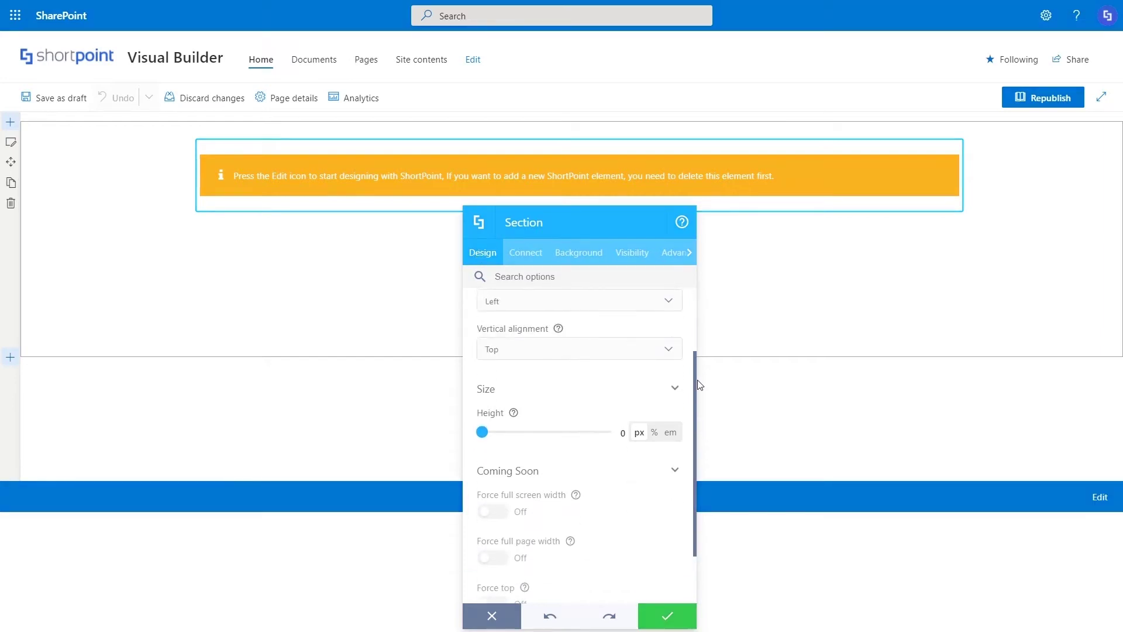
click(565, 253)
click(673, 253)
click(562, 254)
click(511, 612)
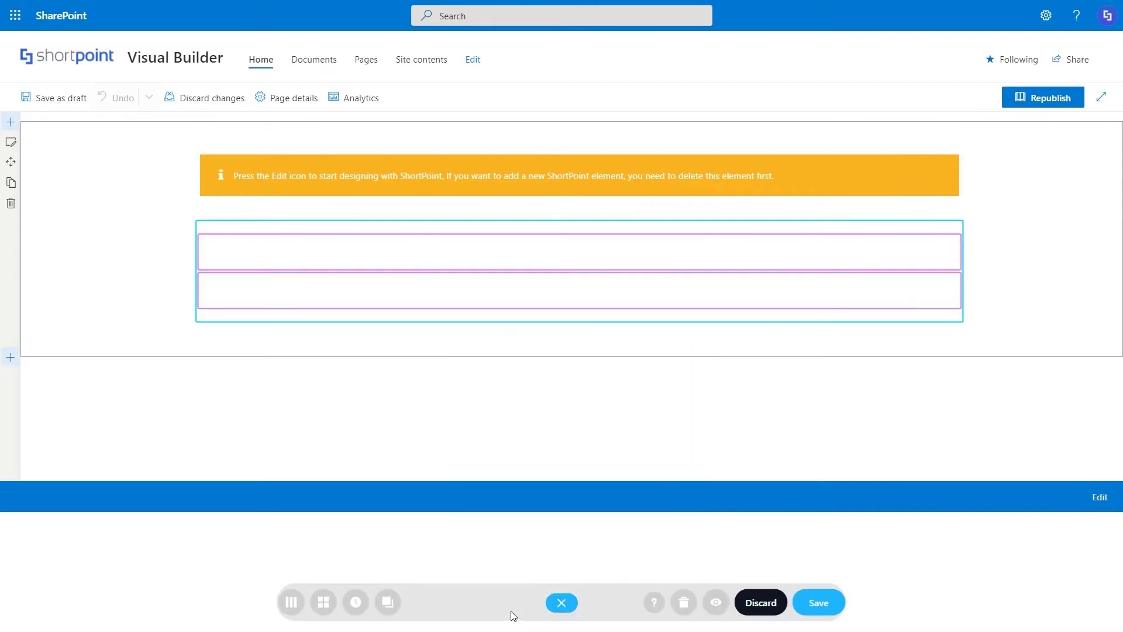
Delete the section that holds the two empty rows.
click(176, 248)
click(206, 211)
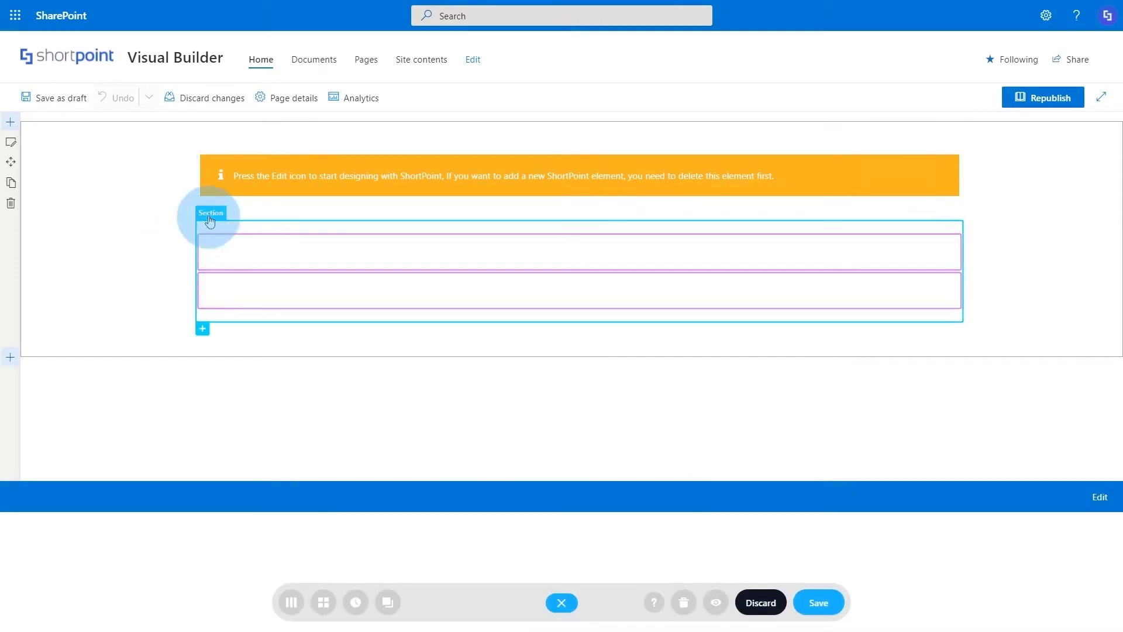
click(248, 213)
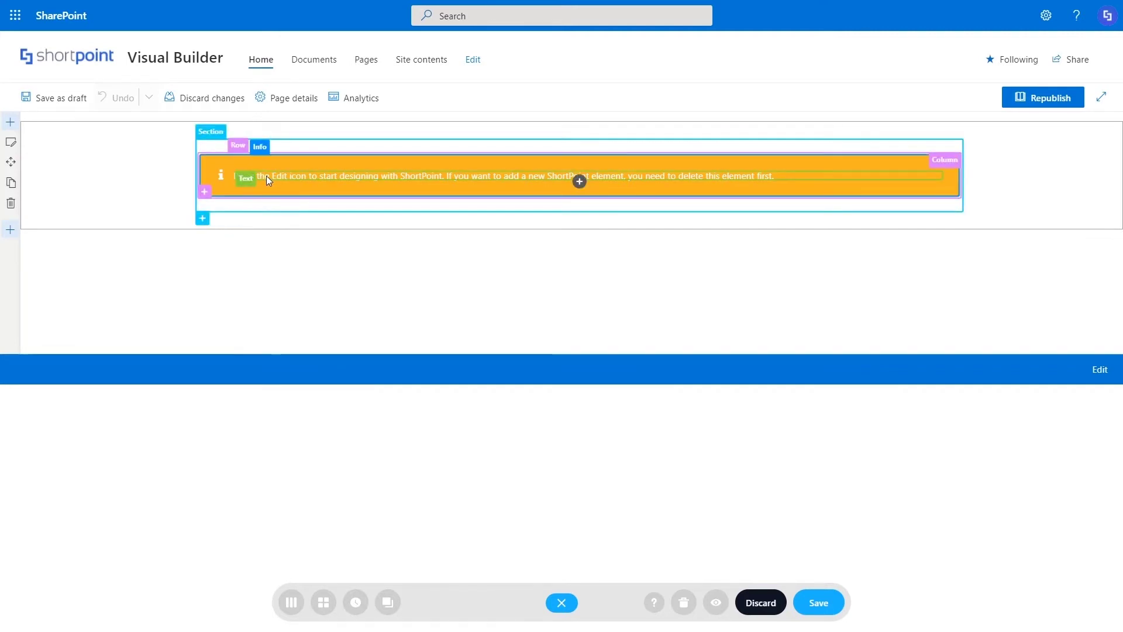
Delete the Info element from the remaining section.
click(261, 148)
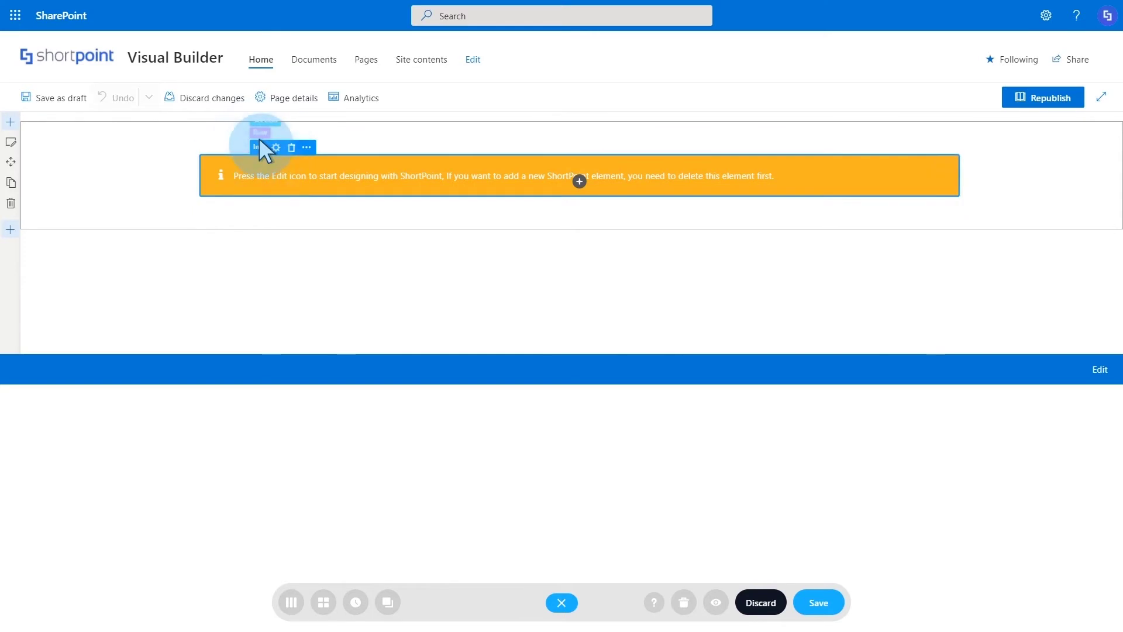
click(288, 148)
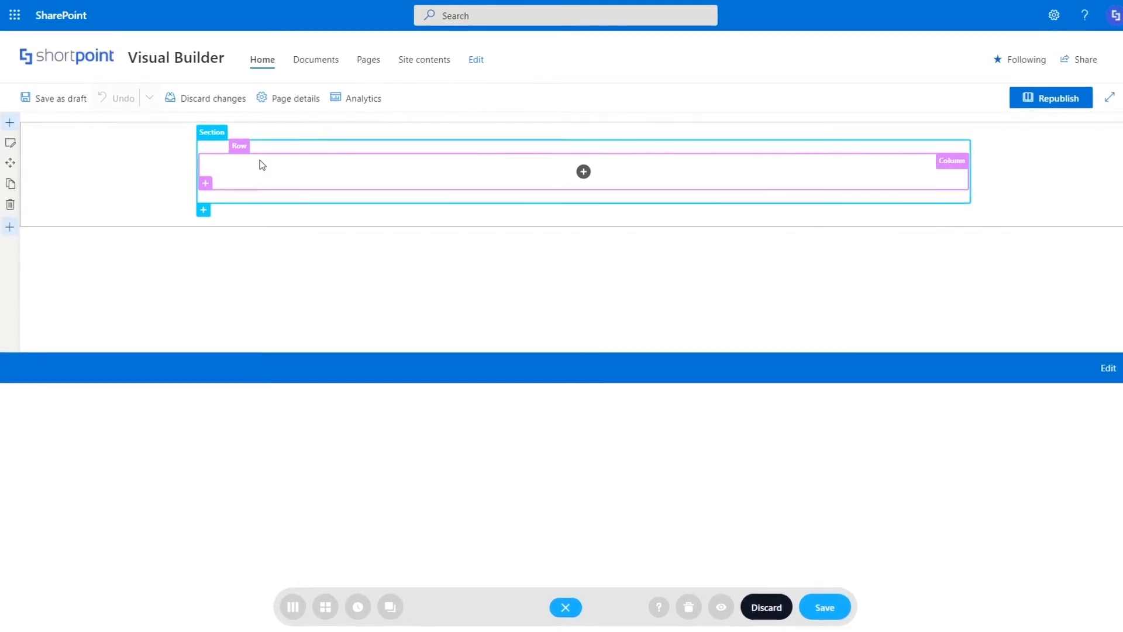
click(220, 140)
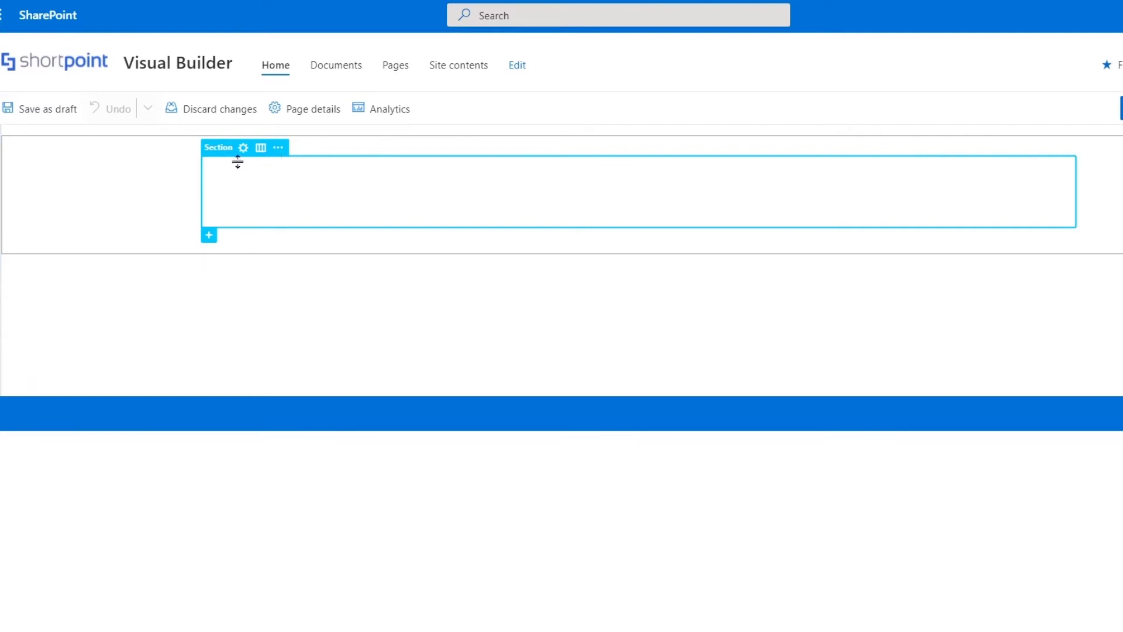
click(165, 221)
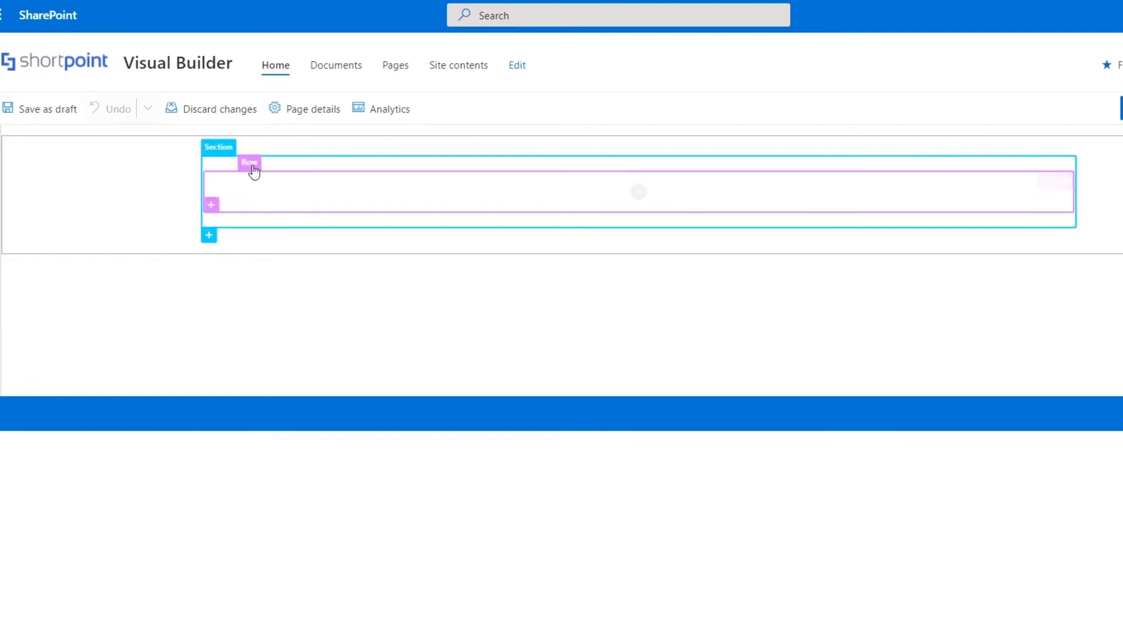
Change the empty row's column layout to two equal columns (1/2 and 1/2).
click(249, 162)
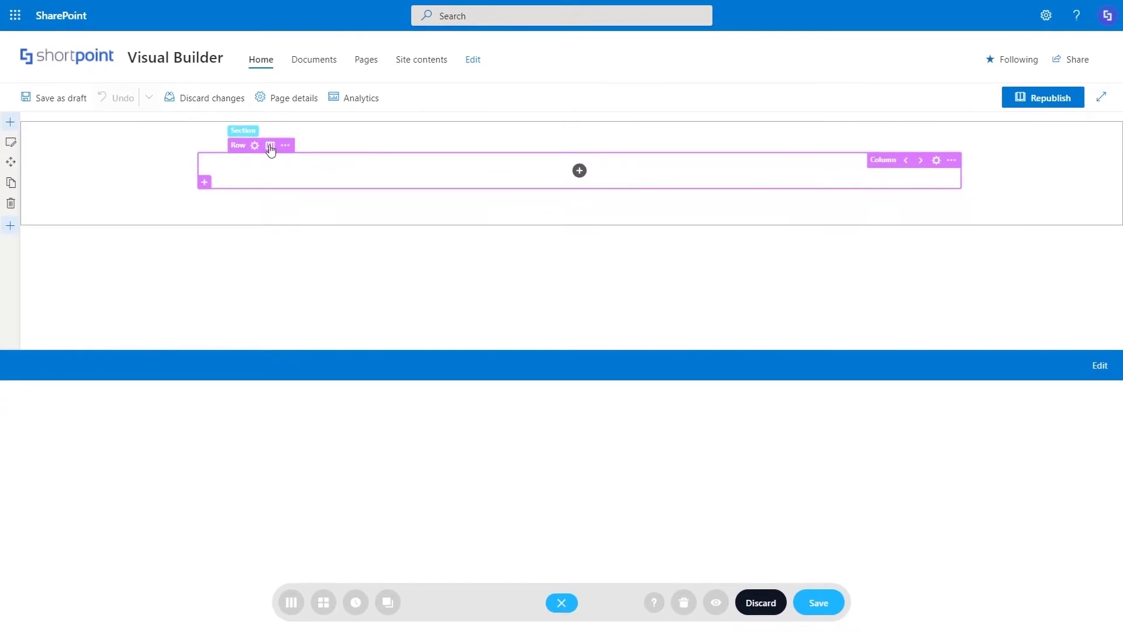
click(270, 146)
mouse_move(612, 248)
mouse_down()
mouse_move(613, 315)
mouse_move(619, 247)
mouse_up()
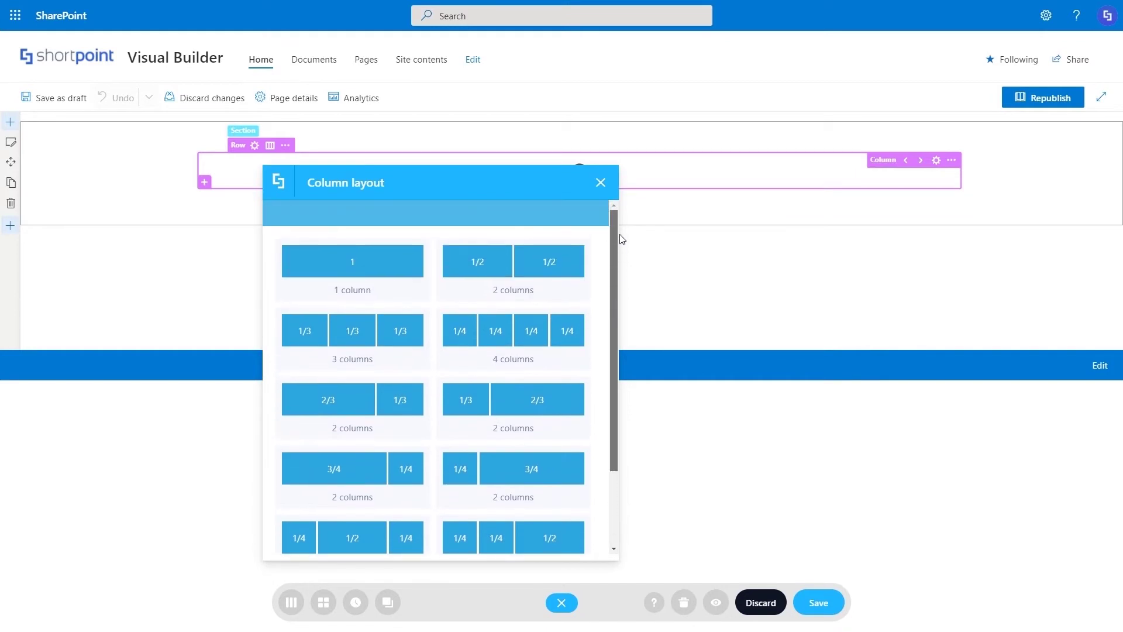
click(508, 266)
click(168, 174)
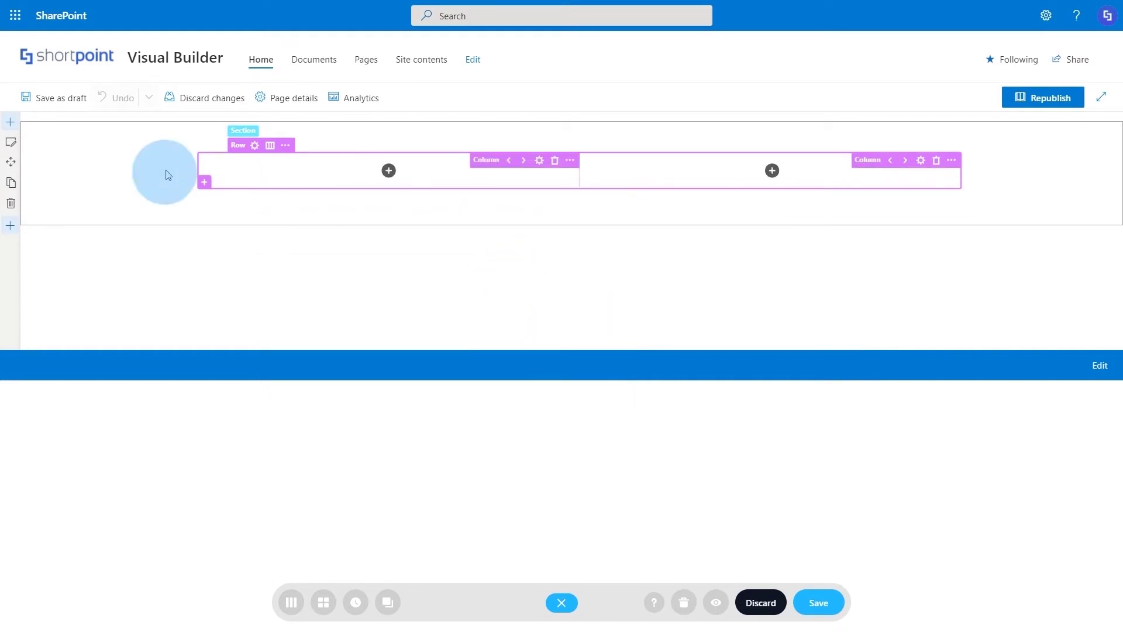
Lock the two-column section and select its label.
click(212, 129)
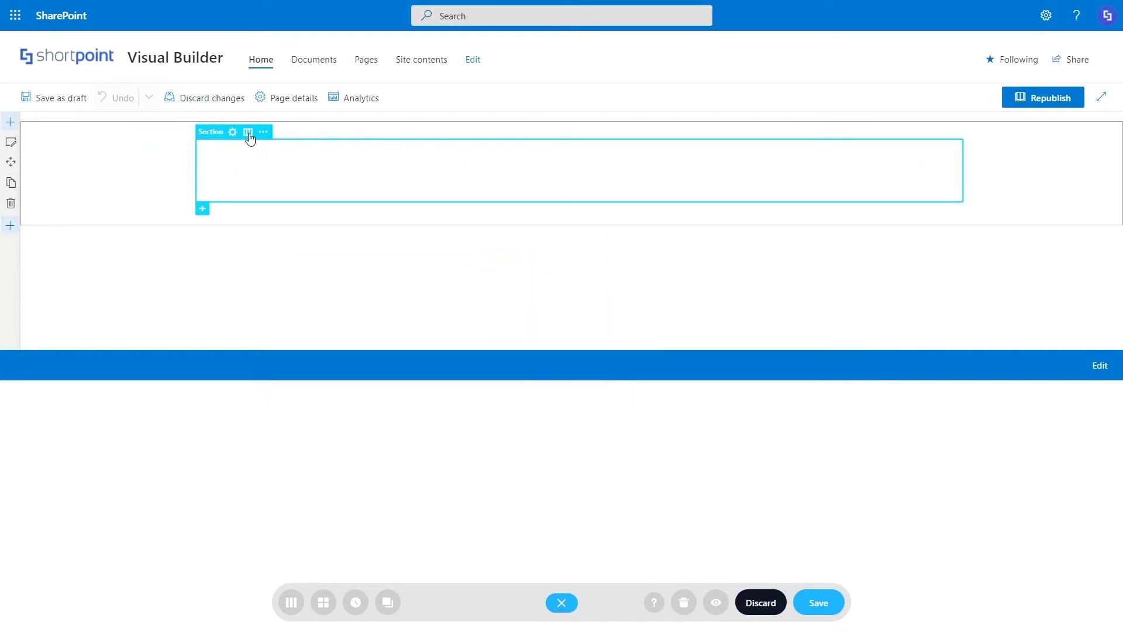
click(263, 132)
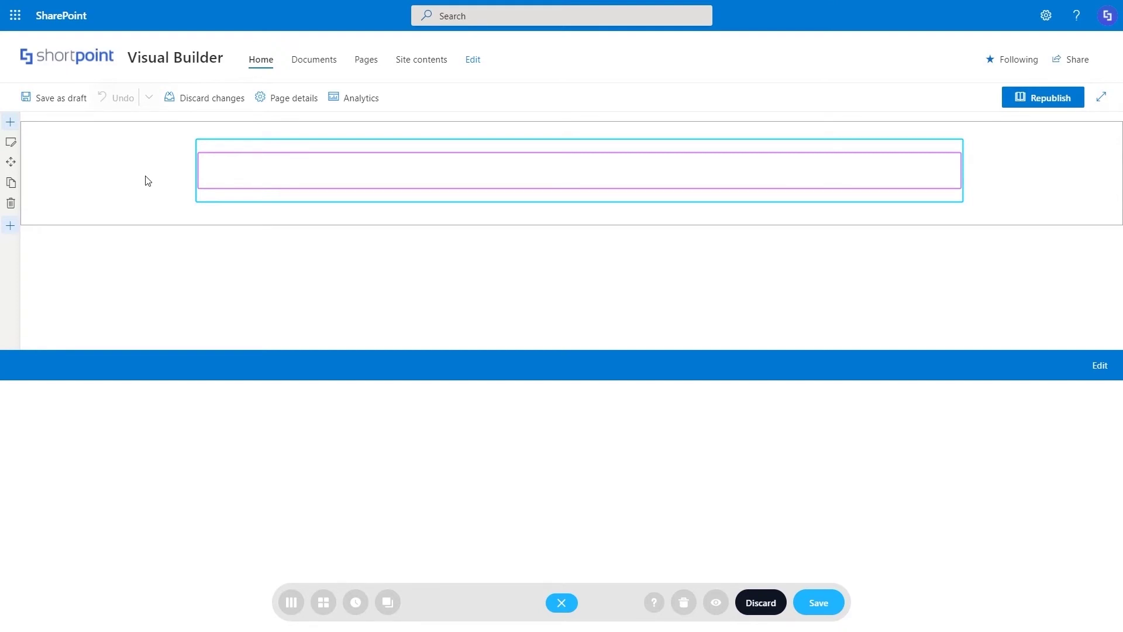
right_click(316, 151)
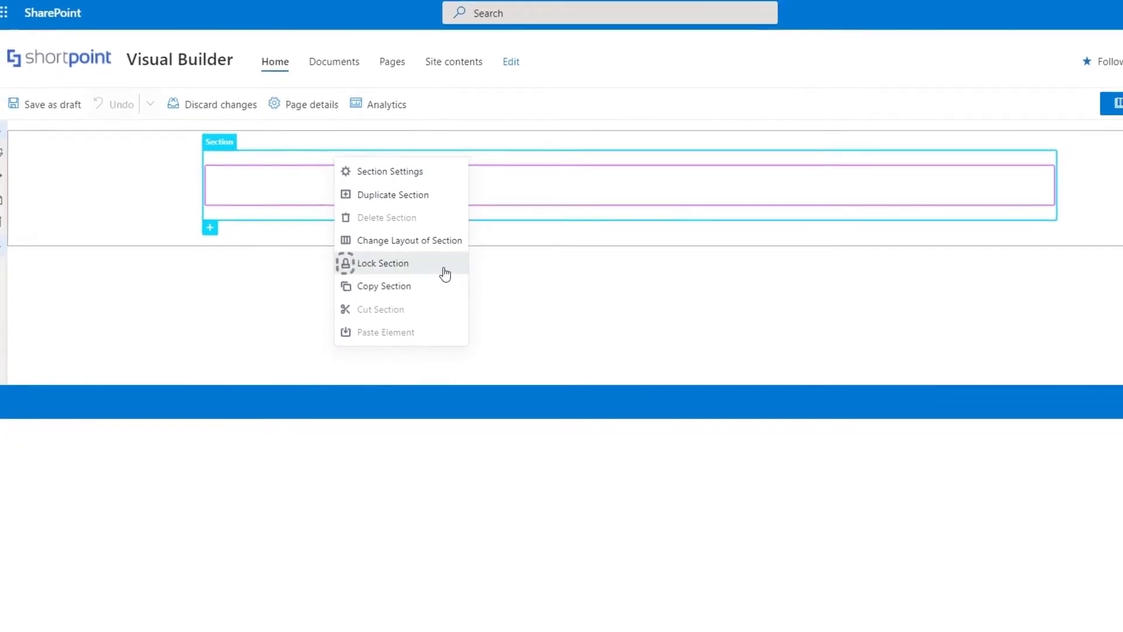
click(443, 270)
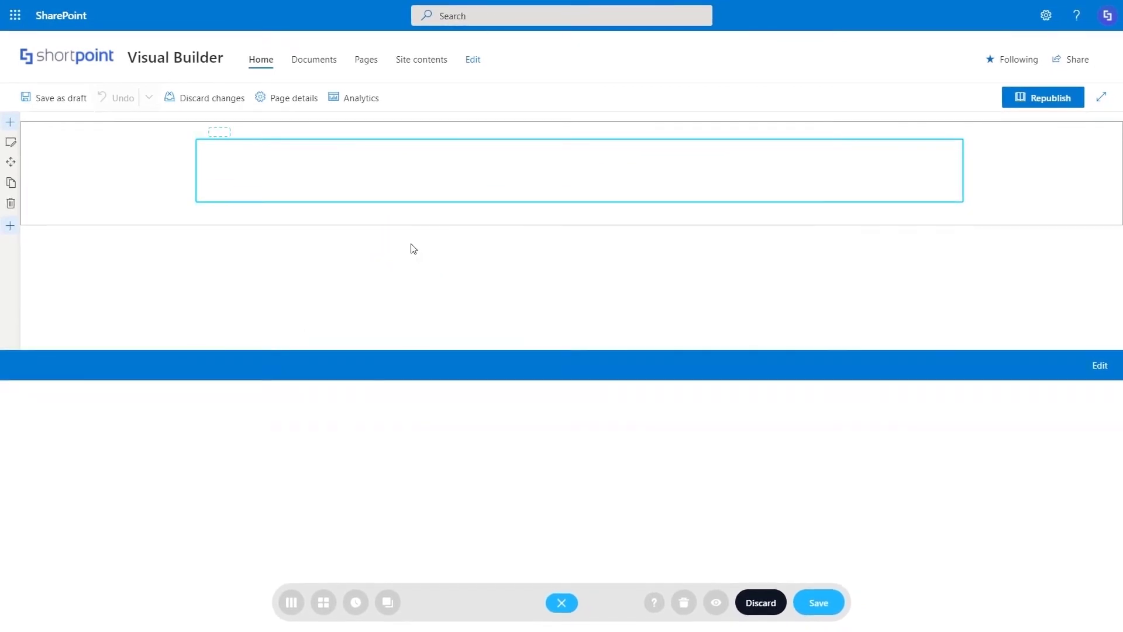
mouse_move(221, 140)
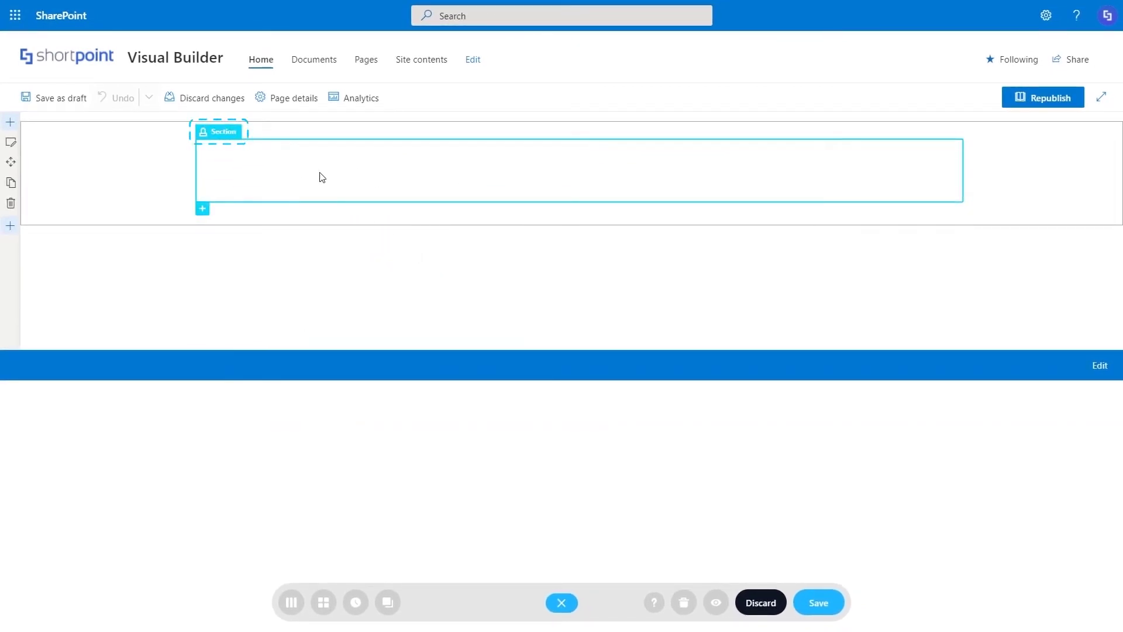
click(217, 136)
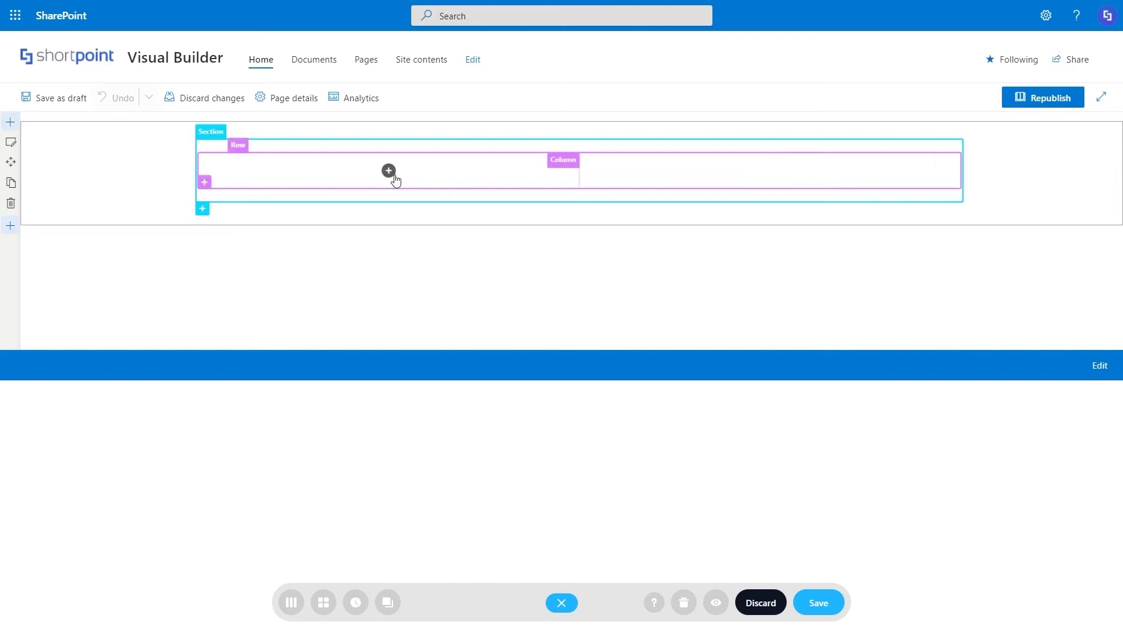
Search the elements for "pane" and insert a Panel into the row's first column.
click(389, 170)
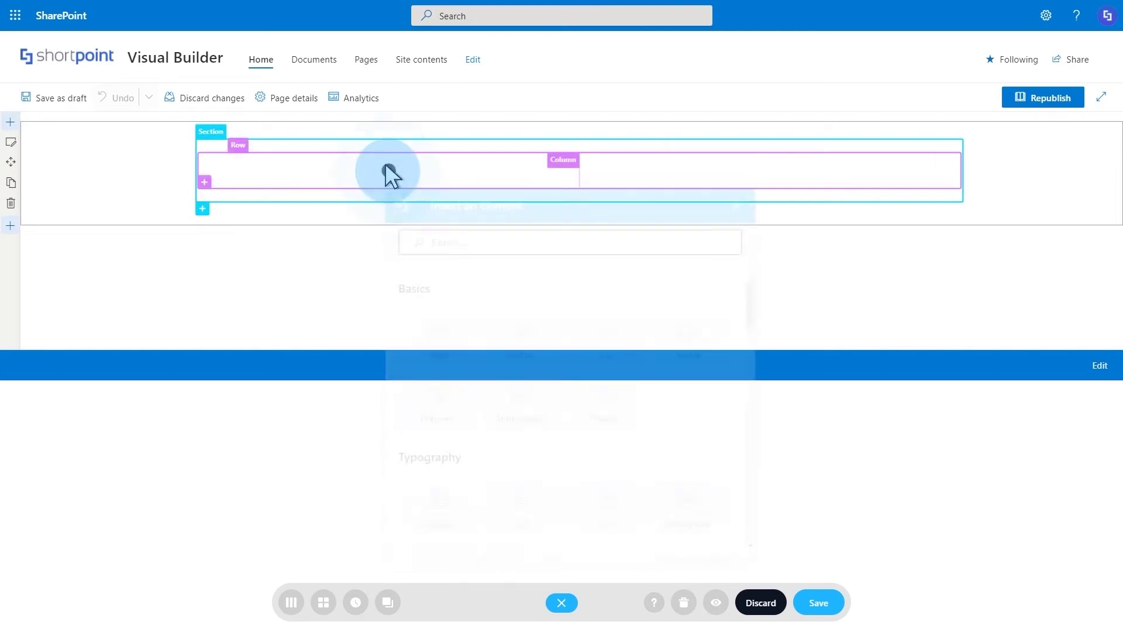
mouse_move(750, 300)
mouse_down()
mouse_move(750, 500)
mouse_move(764, 289)
mouse_up()
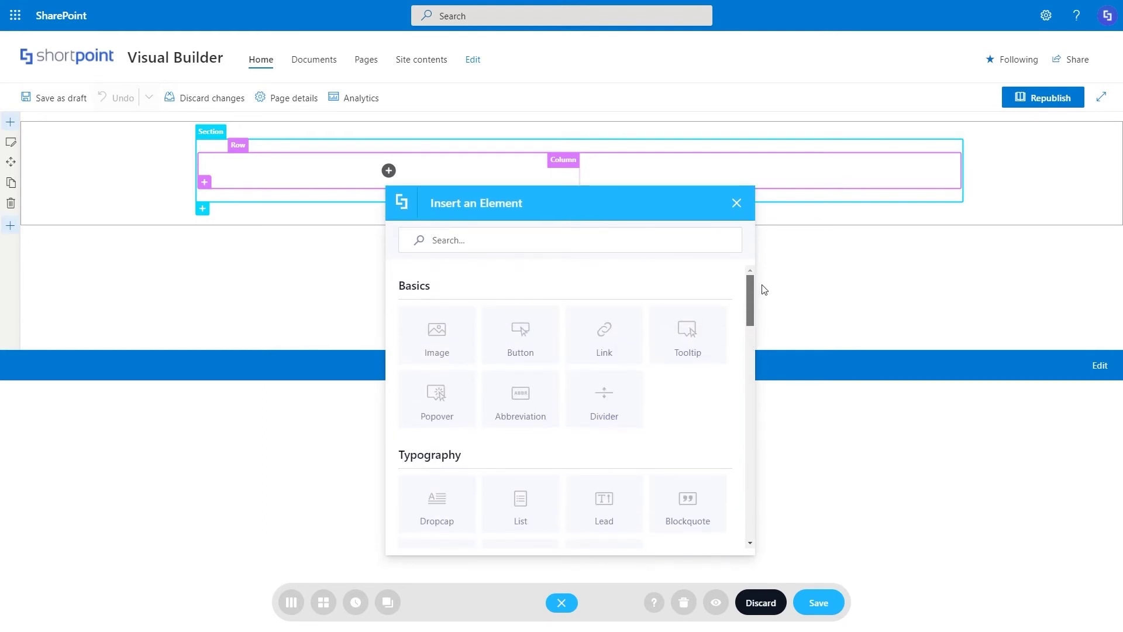
click(483, 239)
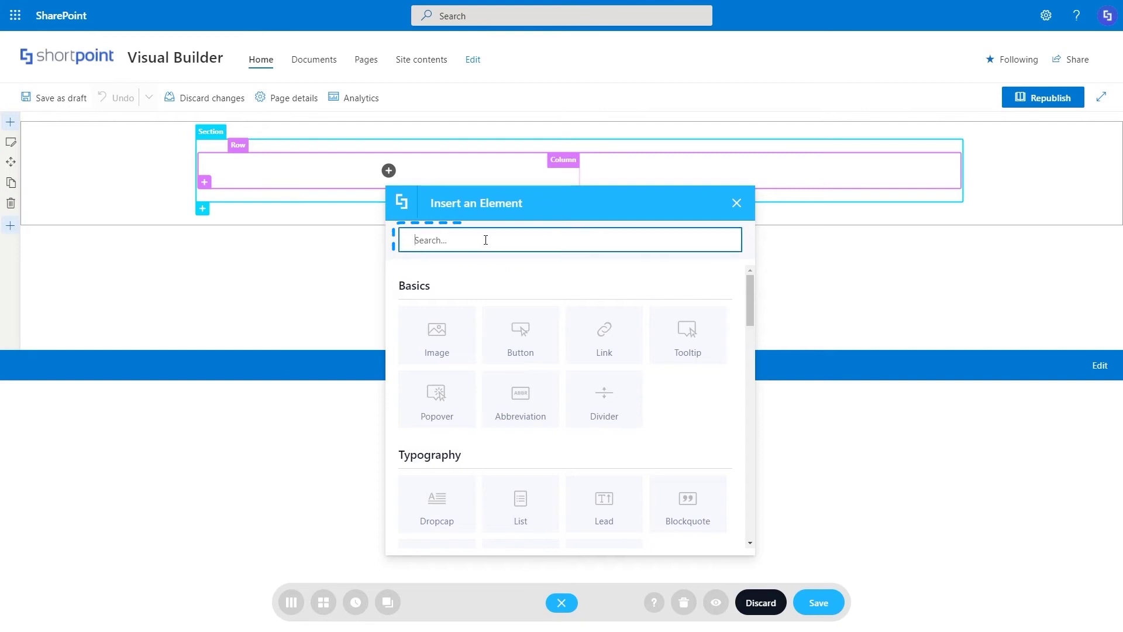
text(pane)
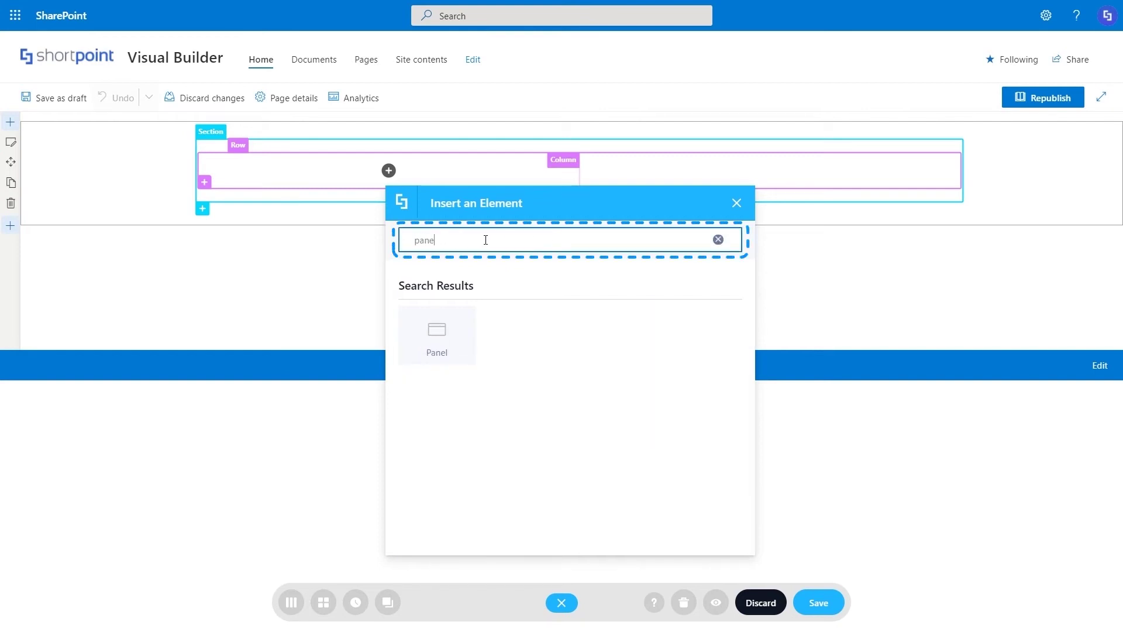
click(449, 331)
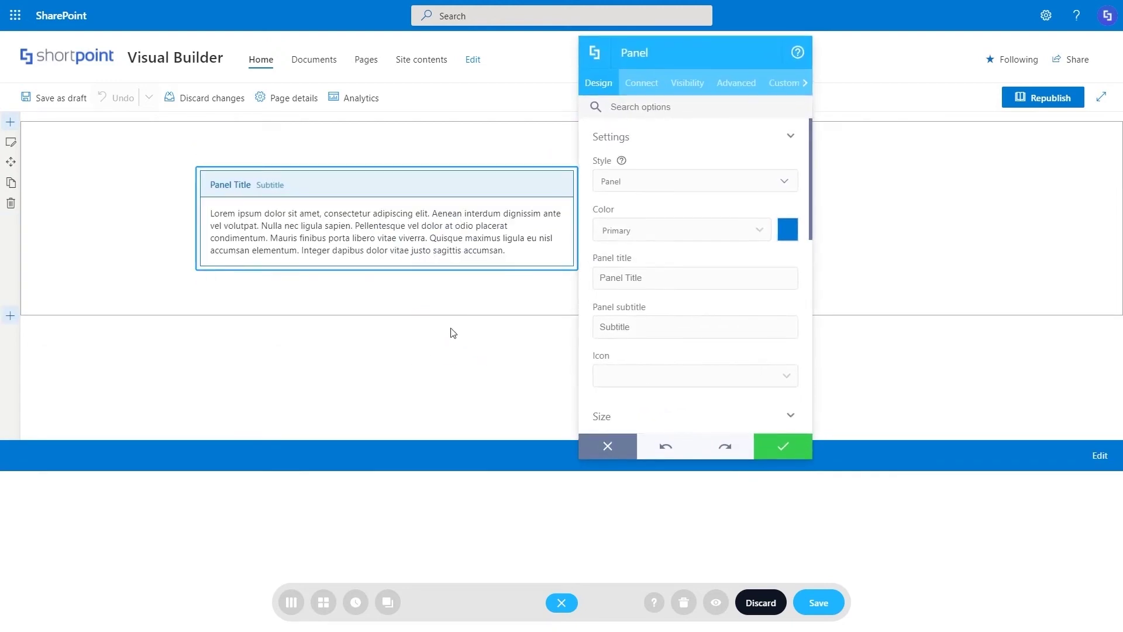
Set the panel's style to Solid-Header.
click(784, 182)
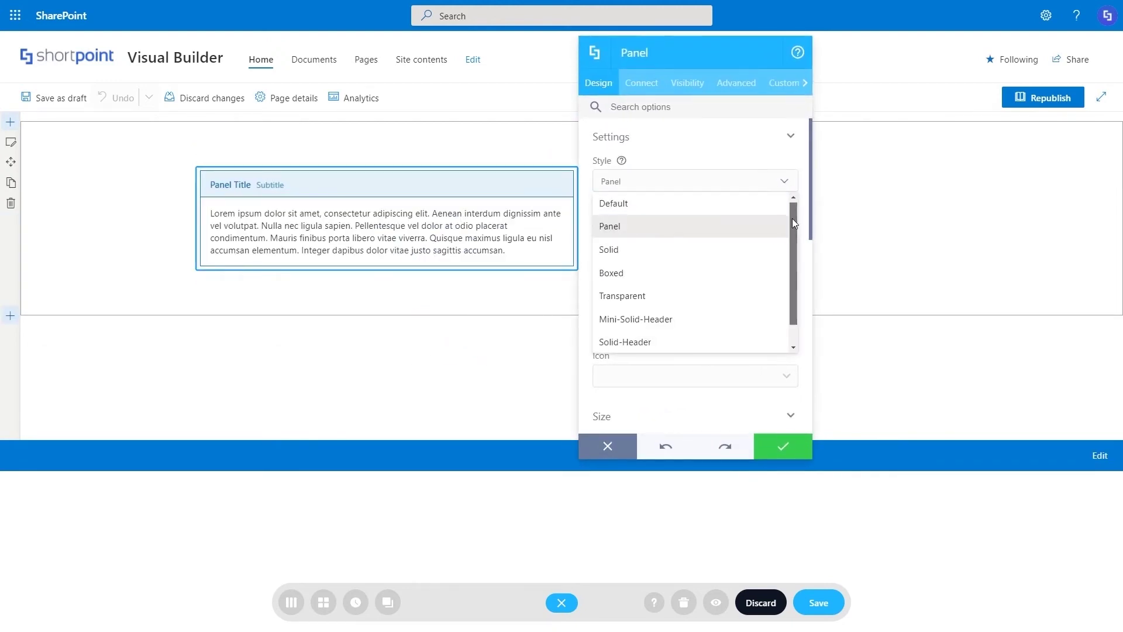
scroll(784, 234, down, 1)
click(673, 319)
Set the panel title to "Organization News" and the panel subtitle to "View More".
click(686, 276)
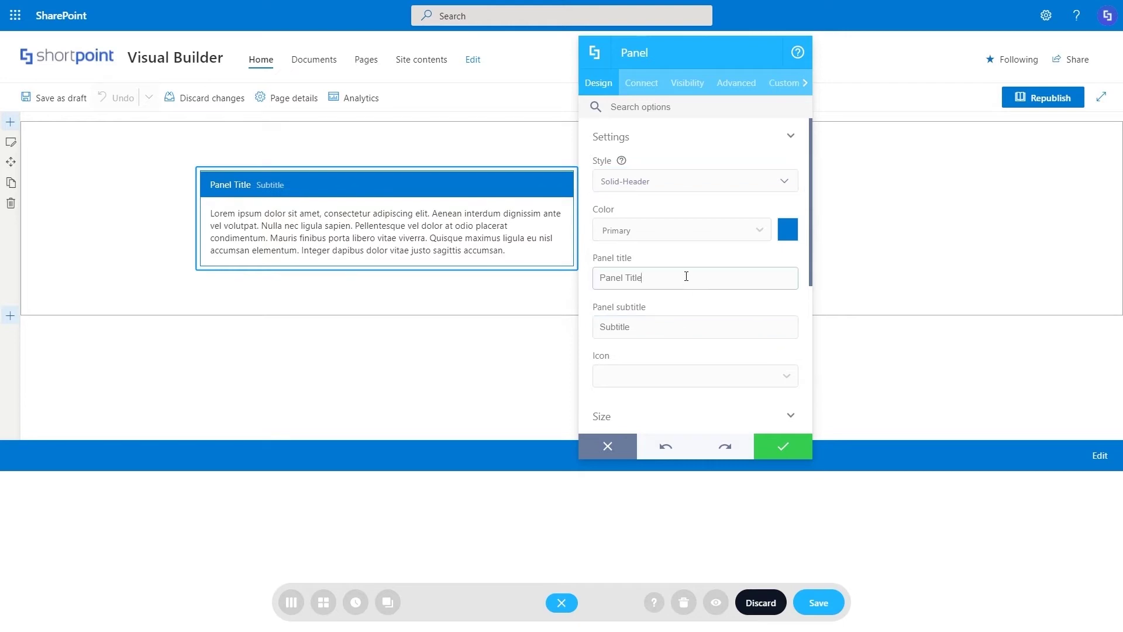
drag(686, 276, 588, 275)
text(Organization News)
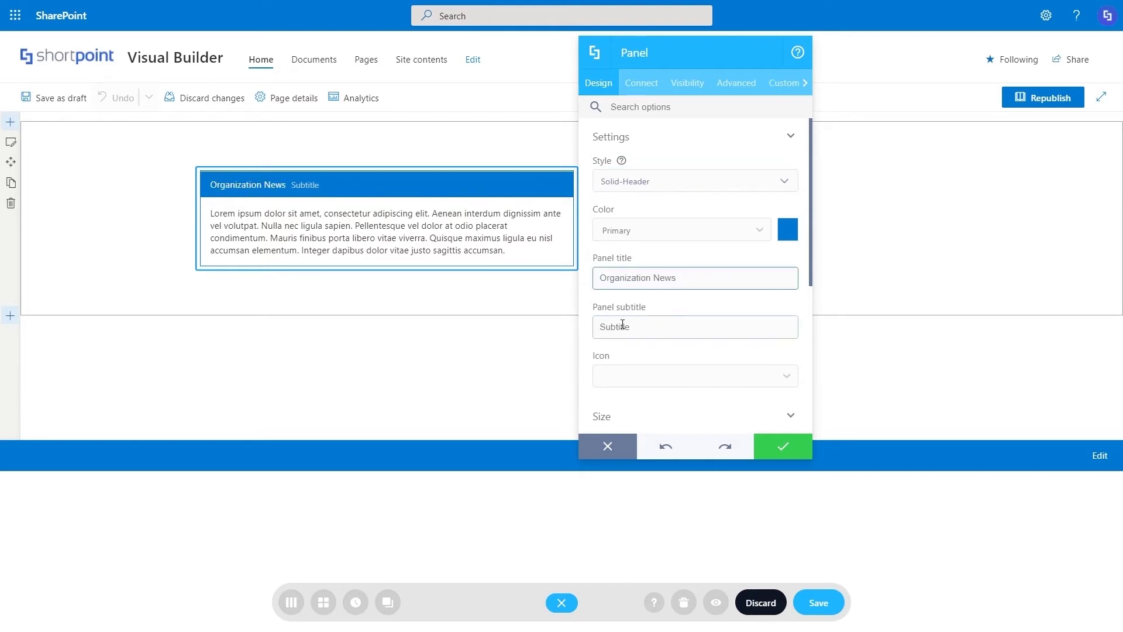
double_click(592, 325)
text(View More)
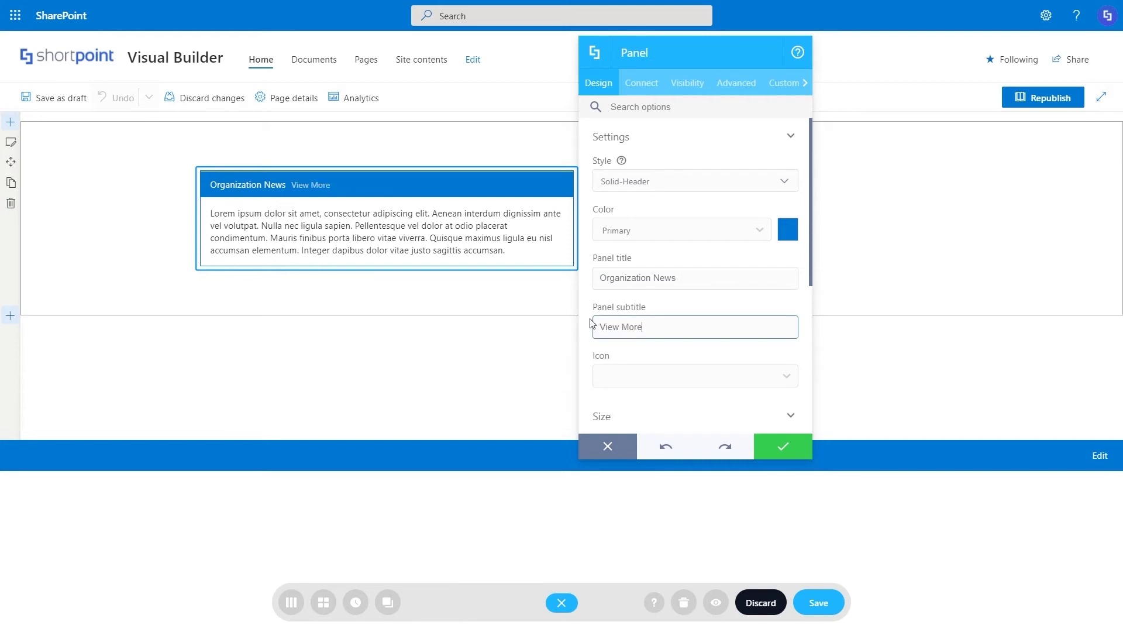
Set the panel's height to 280 px and apply the panel settings.
scroll(603, 325, down, 3)
drag(599, 322, 626, 332)
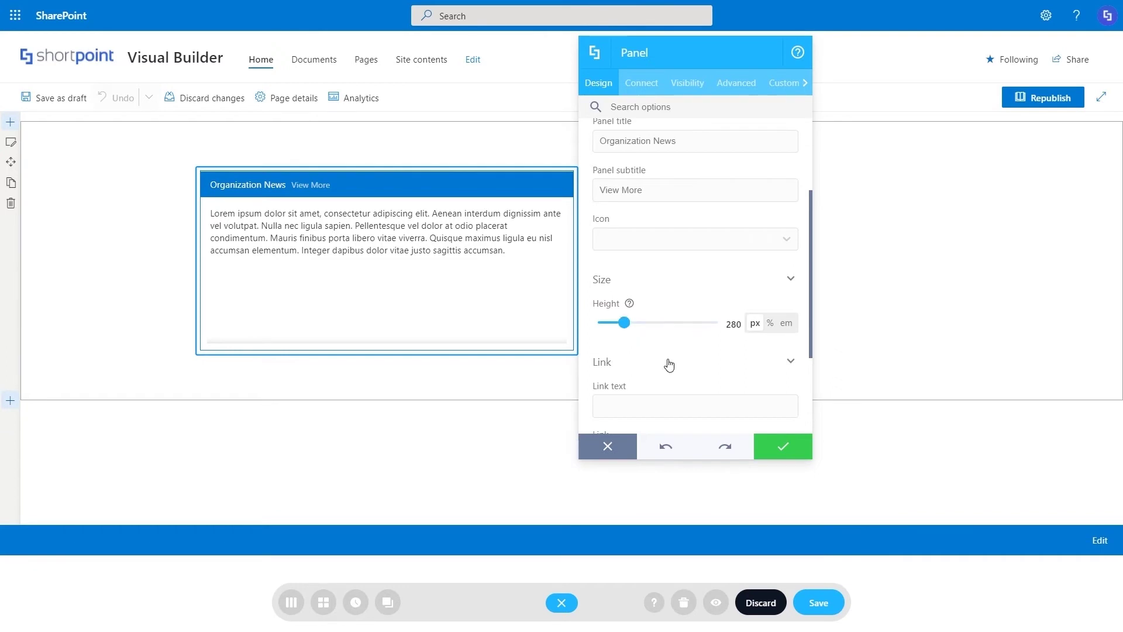
click(774, 448)
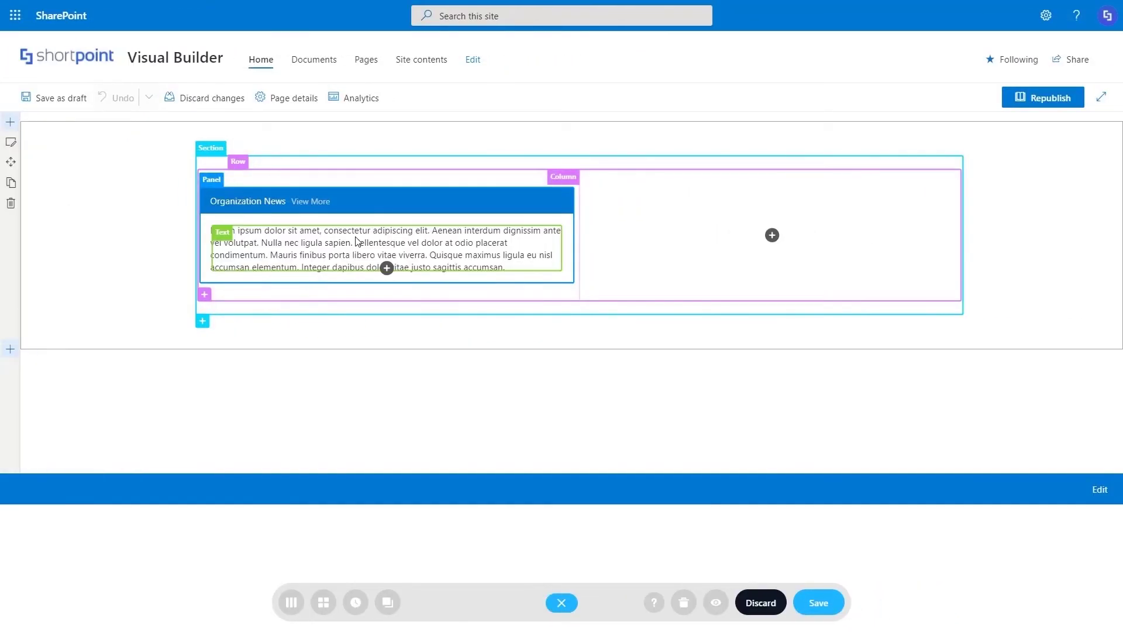
Insert a separate line above the panel's placeholder text containing the employee's full name followed by "New Company CFO".
click(226, 235)
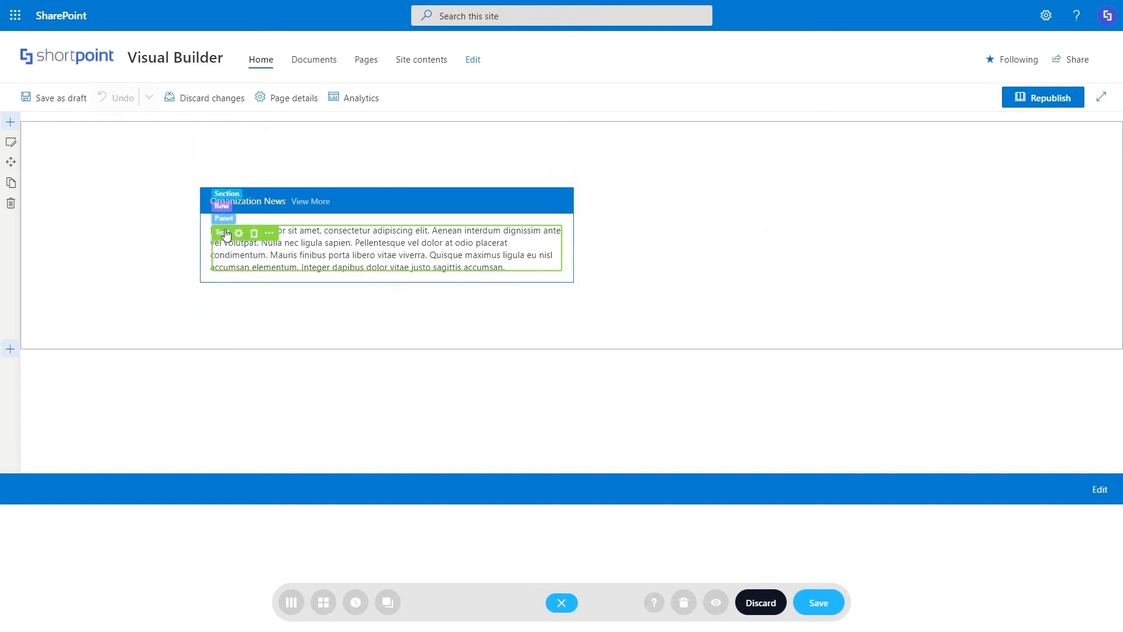
double_click(310, 232)
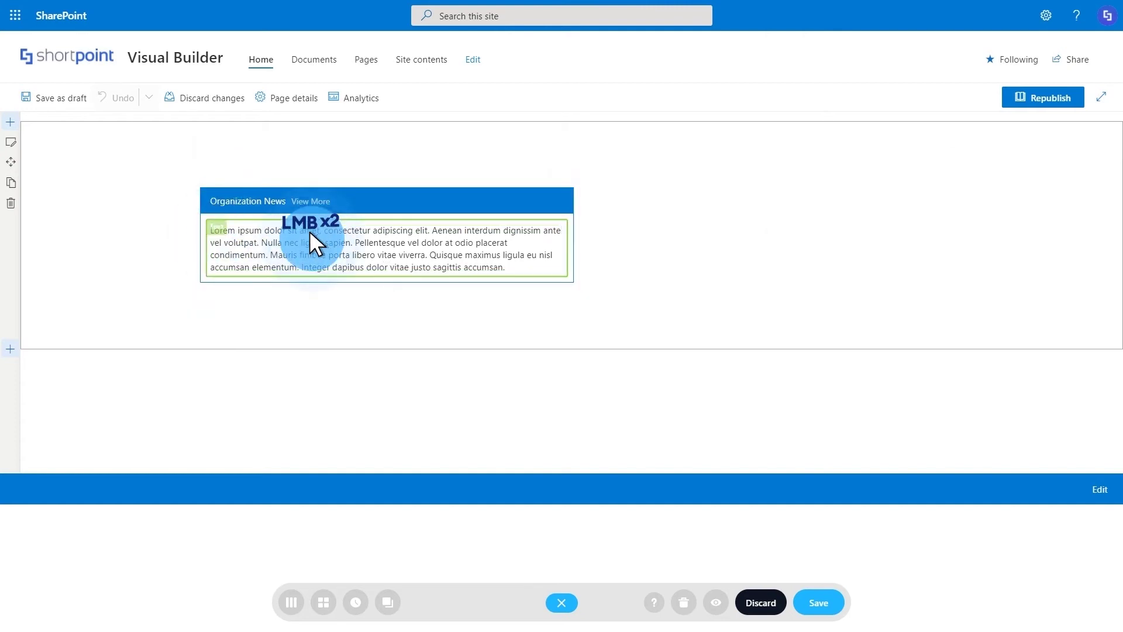
drag(222, 228, 531, 264)
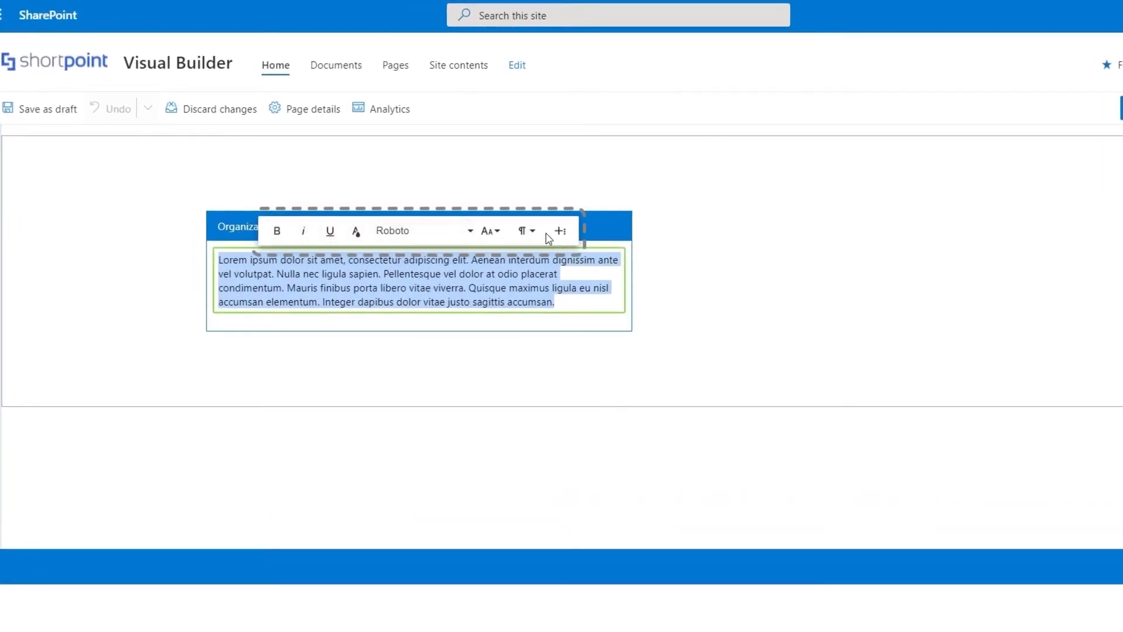
click(219, 260)
text(Amanda Smith, New )
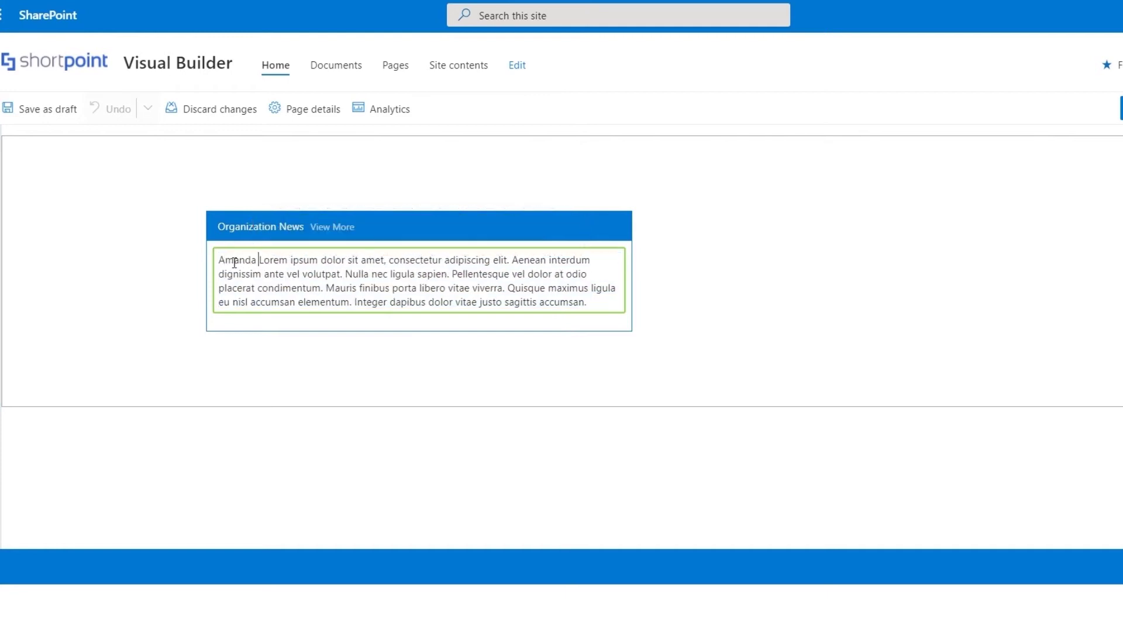
text(Company CFO)
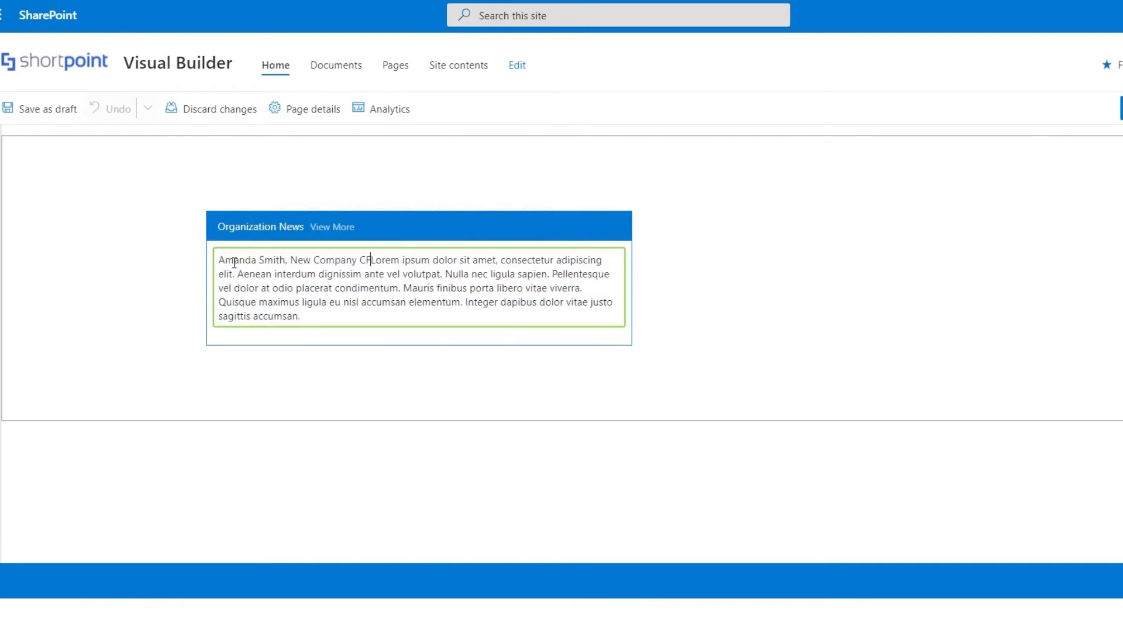
key(Return)
key(Return)
Format the "New Company CFO" line as a larger, bold heading.
triple_click(234, 263)
click(366, 228)
click(381, 328)
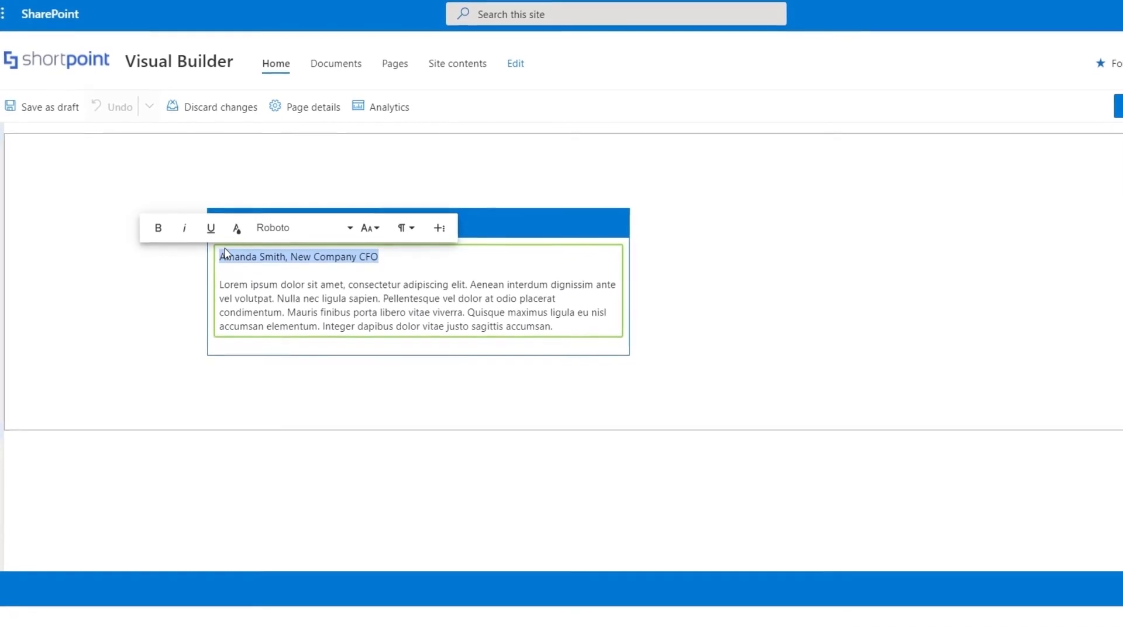
click(159, 213)
Replace the placeholder paragraph below the heading with the text beginning "Sed ut perspiciatis unde omnis iste natus error sit voluptatem".
click(215, 272)
drag(216, 272, 539, 330)
text(Sed ut perspiciatis unde omnis iste natus error sit voluptatem accusantium doloremque laudantium, totam rem aperiam, eaque ipsa quae ab illo inventore veritatis et quasi architecto beatae vitae dicta sunt explicabo. Nemo enim ipsam voluptatem quia voluptas sit aspernatur aut odit aut fugit, sed quia consequuntur magni dolores eos qui ratione voluptatem sequi nesciunt. Neque porro quisquam est, qui dolorem ipsum quia dolor sit amet, consectetur, adipisci velit, sed quia non numquam eius modi tempora incidunt ut labore et dolore magnam aliquam quaerat voluptatem. Ut enim ad minima veniam, quis nostrum exercitationem ullam corporis suscipit laboriosam, nisi ut aliquid ex ea commodi consequatur? Quis autem vel eum iure reprehenderit qui in ea voluptate velit esse quam nihil molestiae consequatur, vel illum qui dolorem eum fugiat quo voluptas nulla pariatur?)
click(764, 303)
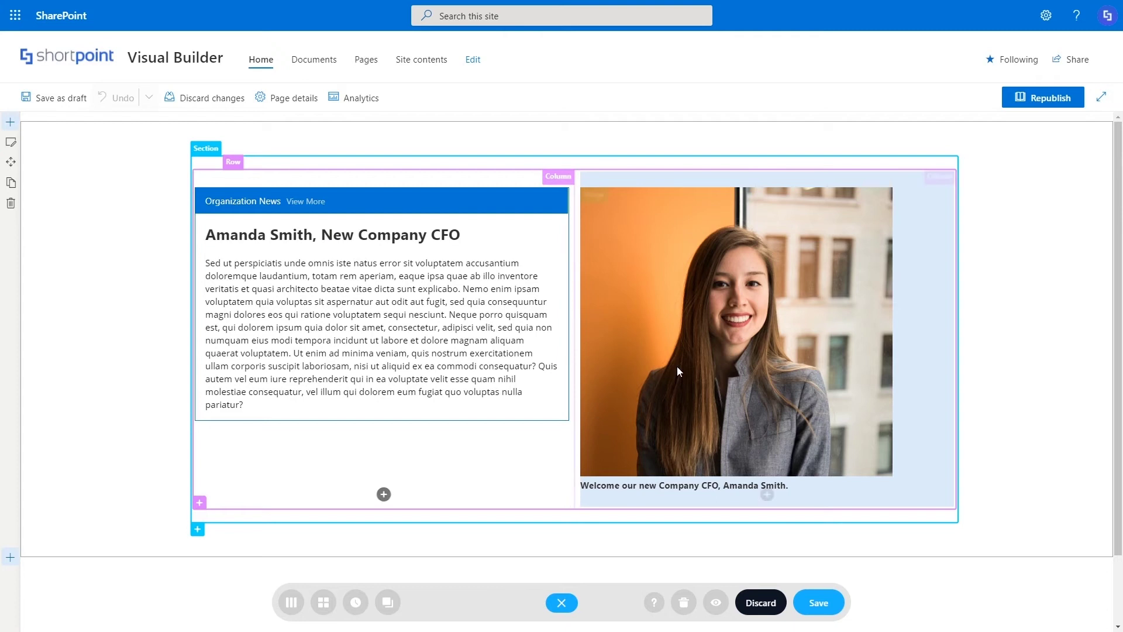
Add left spacing to the image in the second column, link it with the right side, and widen both sides equally.
click(603, 202)
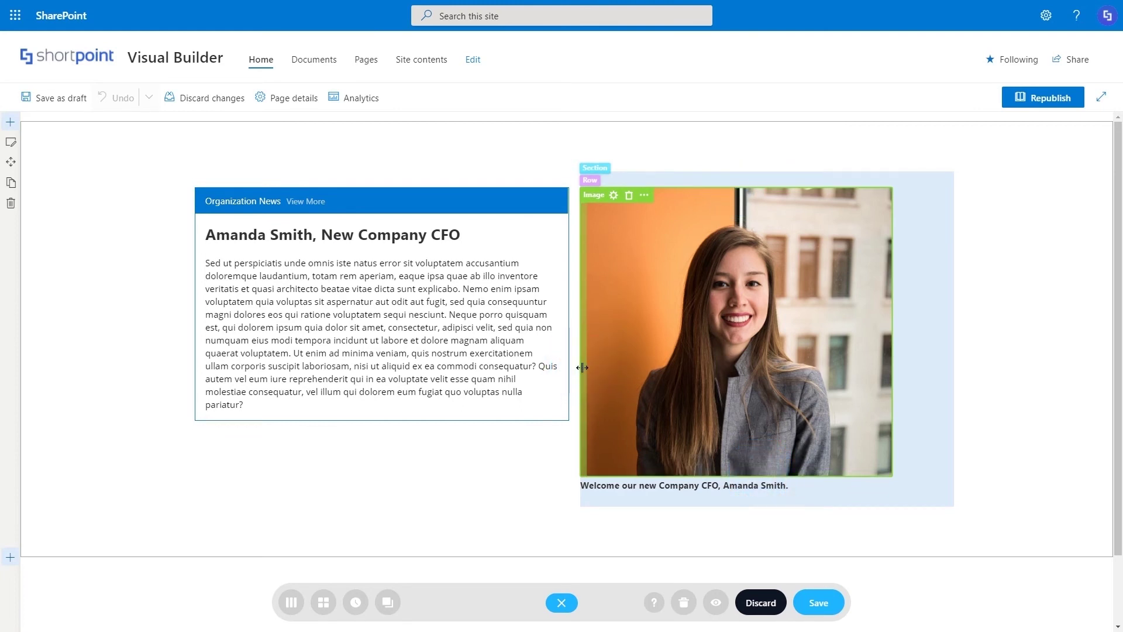
drag(582, 368, 617, 371)
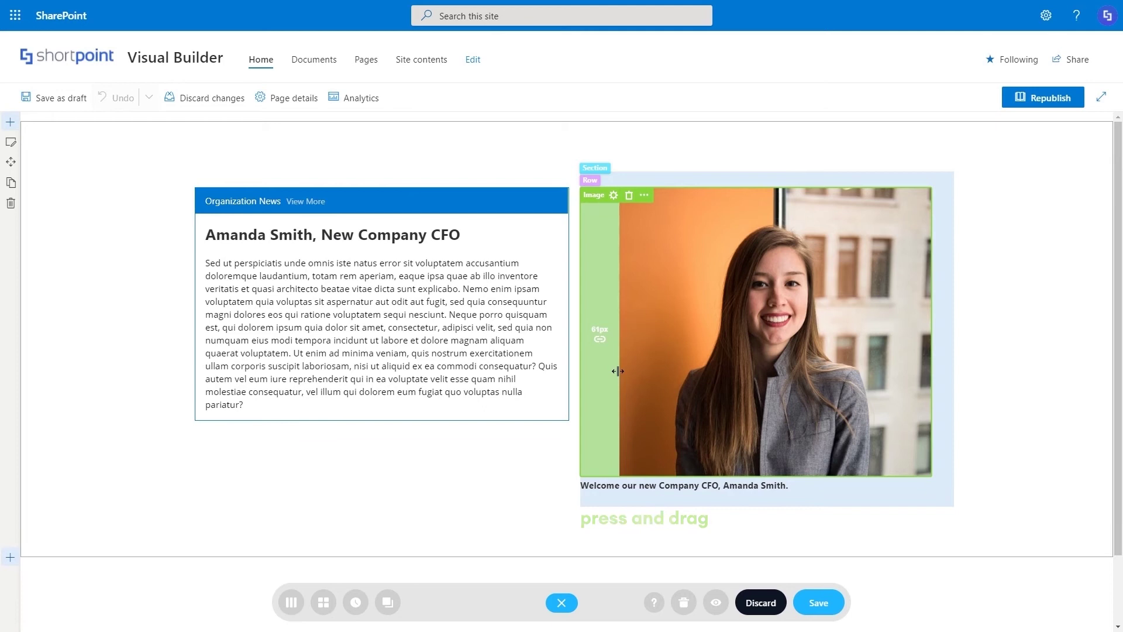
click(601, 339)
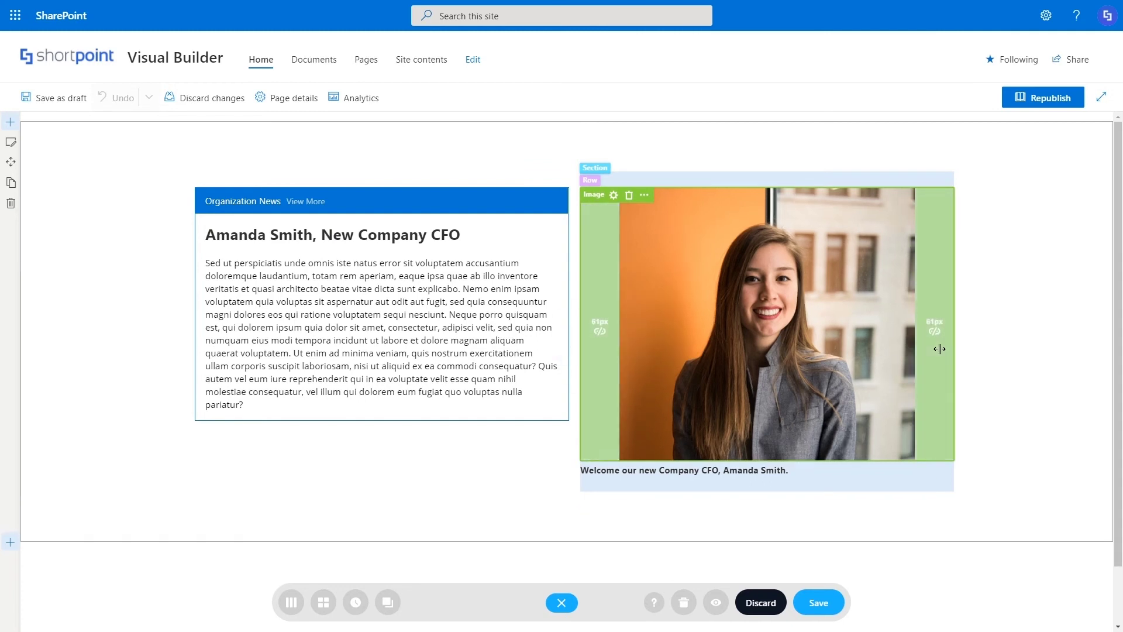
mouse_move(619, 356)
mouse_down()
mouse_move(657, 350)
mouse_move(638, 357)
mouse_up()
Center the welcome caption beneath the image.
click(585, 431)
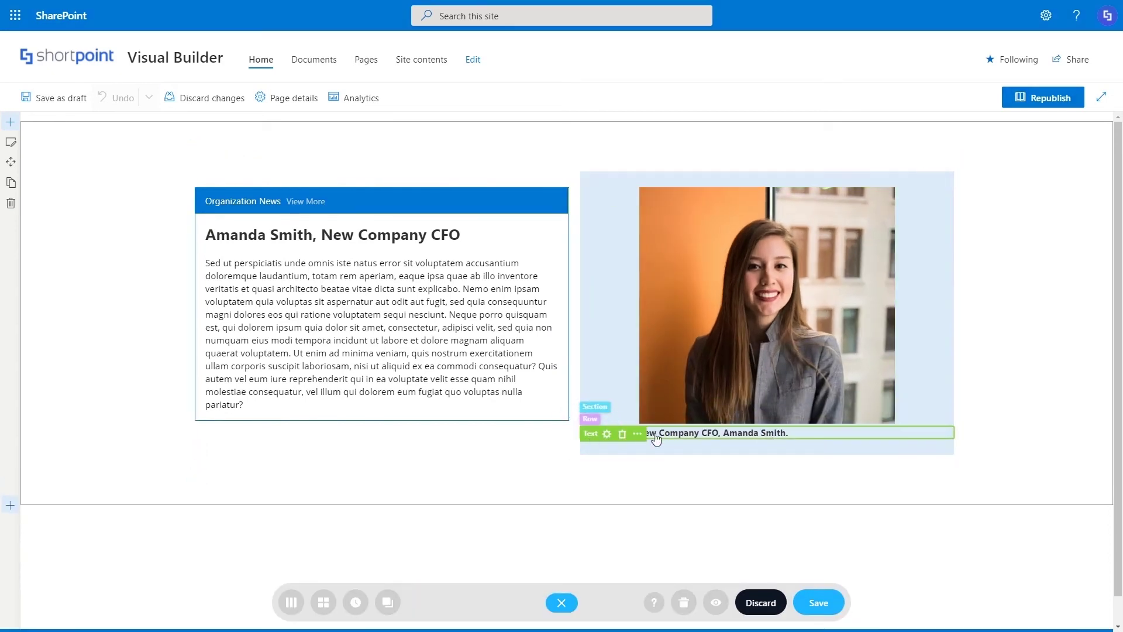
drag(689, 436, 666, 444)
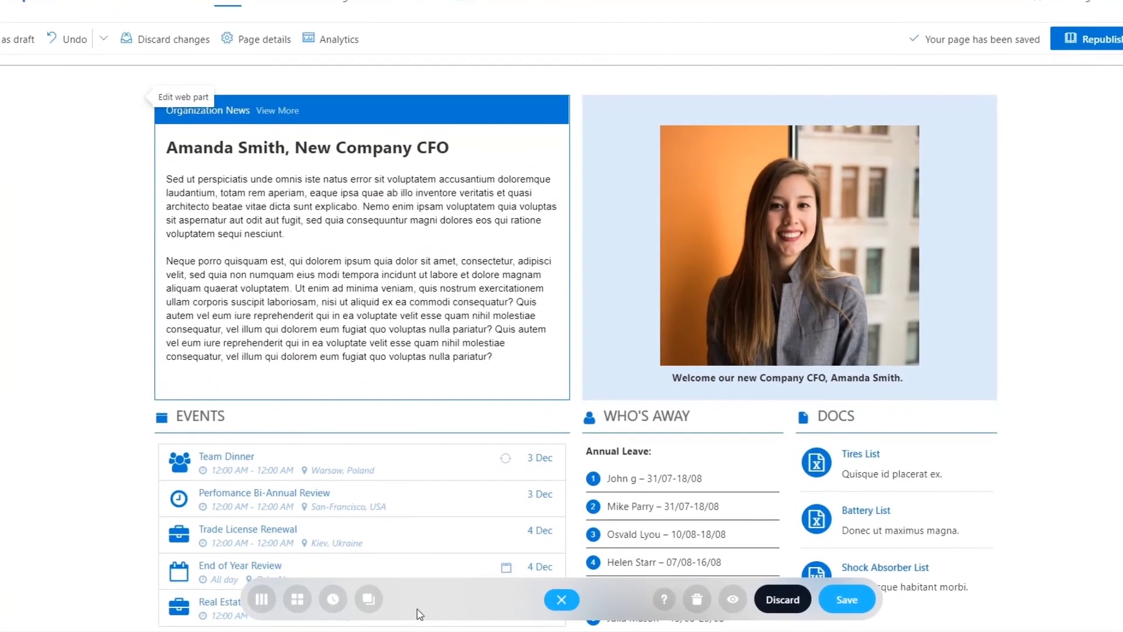
Collapse and restore the builder toolbar, and look over the page's sections down to News and Quotes of the Week.
click(561, 600)
click(556, 600)
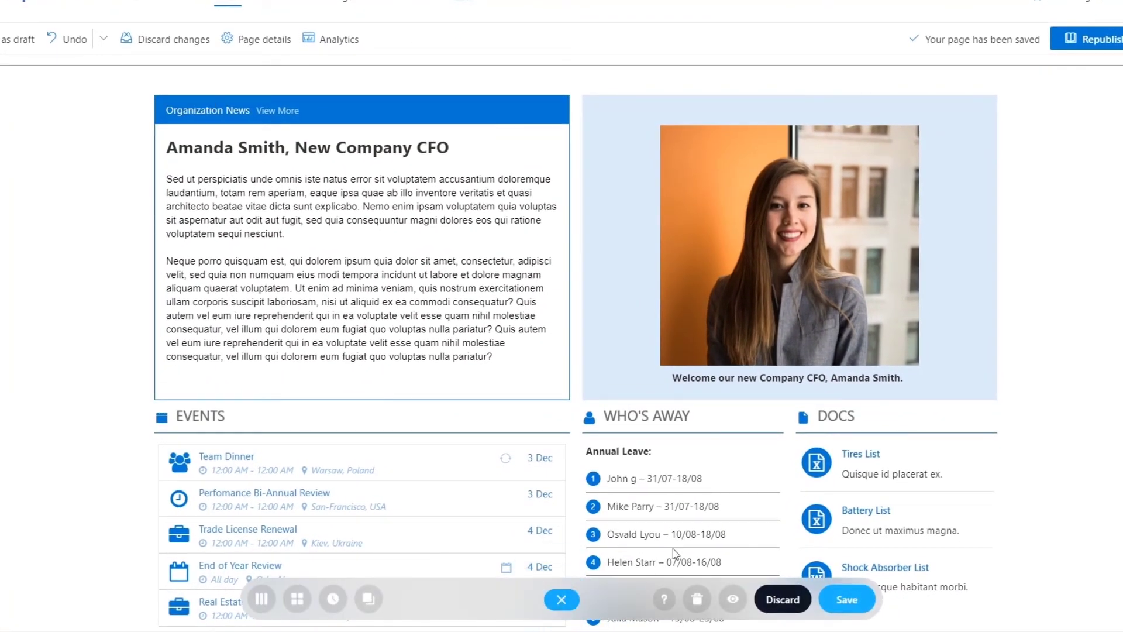
scroll(1109, 331, down, 1)
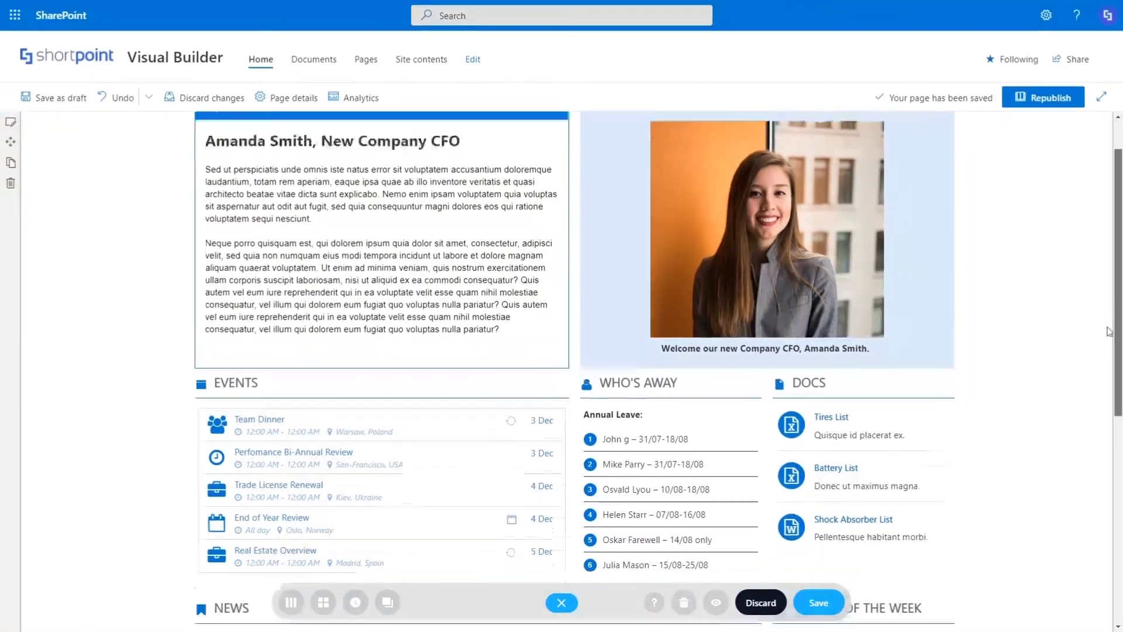
scroll(1103, 407, down, 5)
scroll(1103, 407, up, 6)
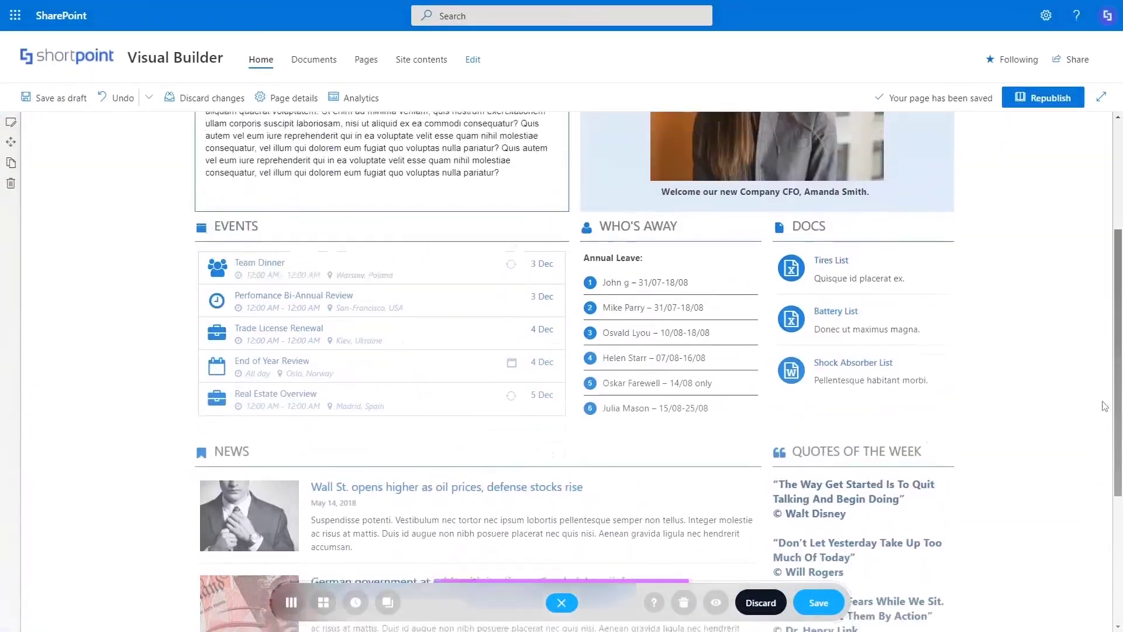
scroll(1118, 312, up, 1)
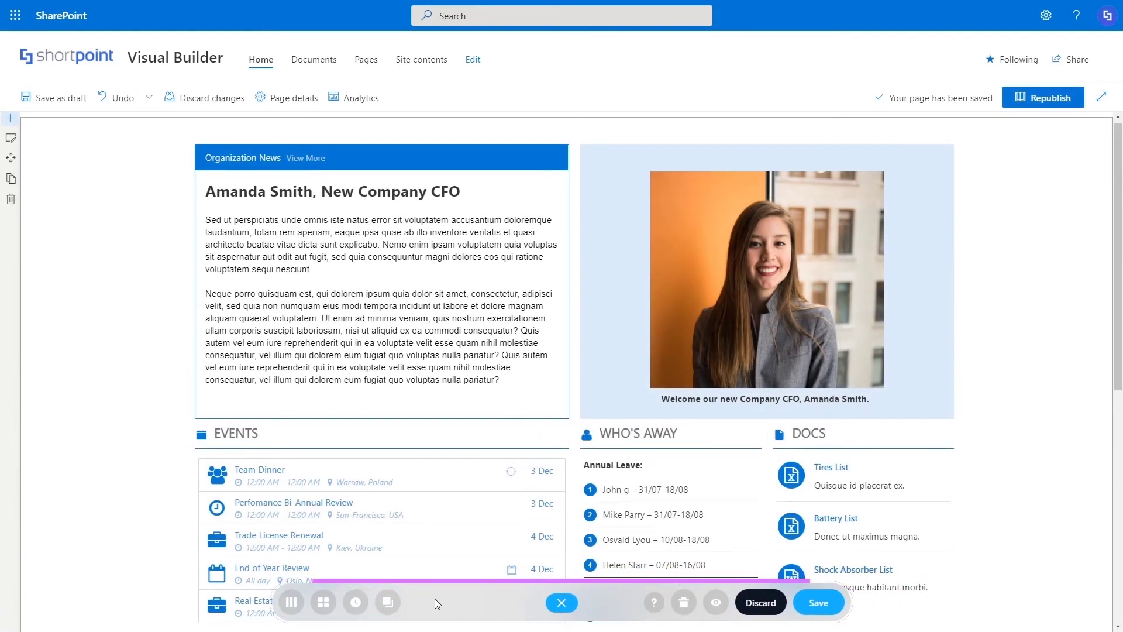
View the page in Wireframe Builder, return to Visual Builder, and look at the Demos library description without opening the library.
click(293, 603)
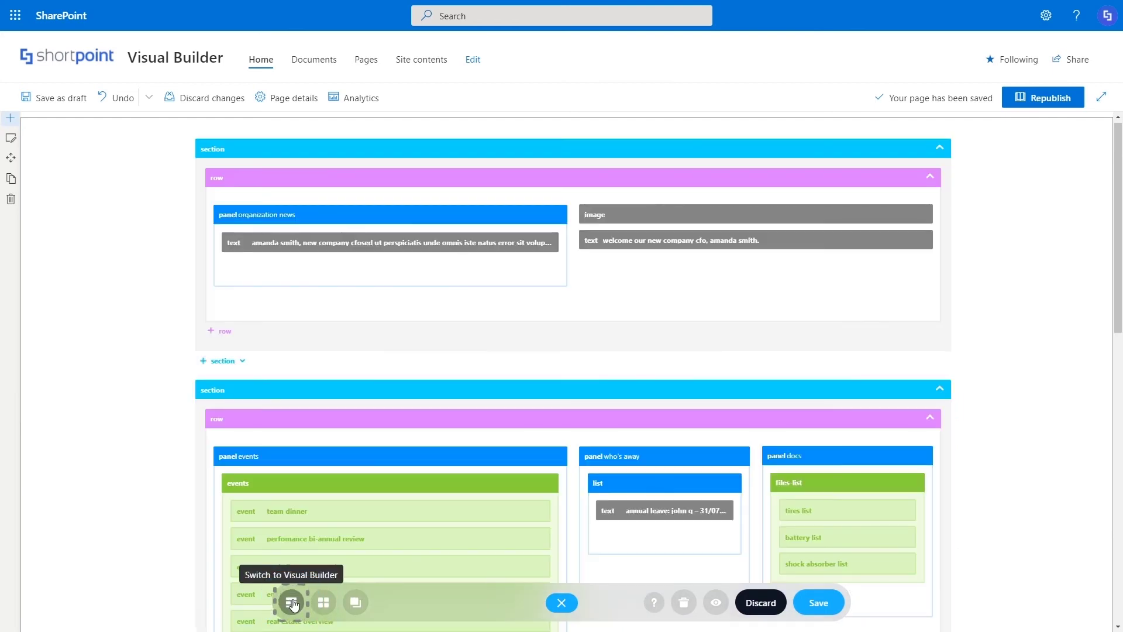
click(292, 603)
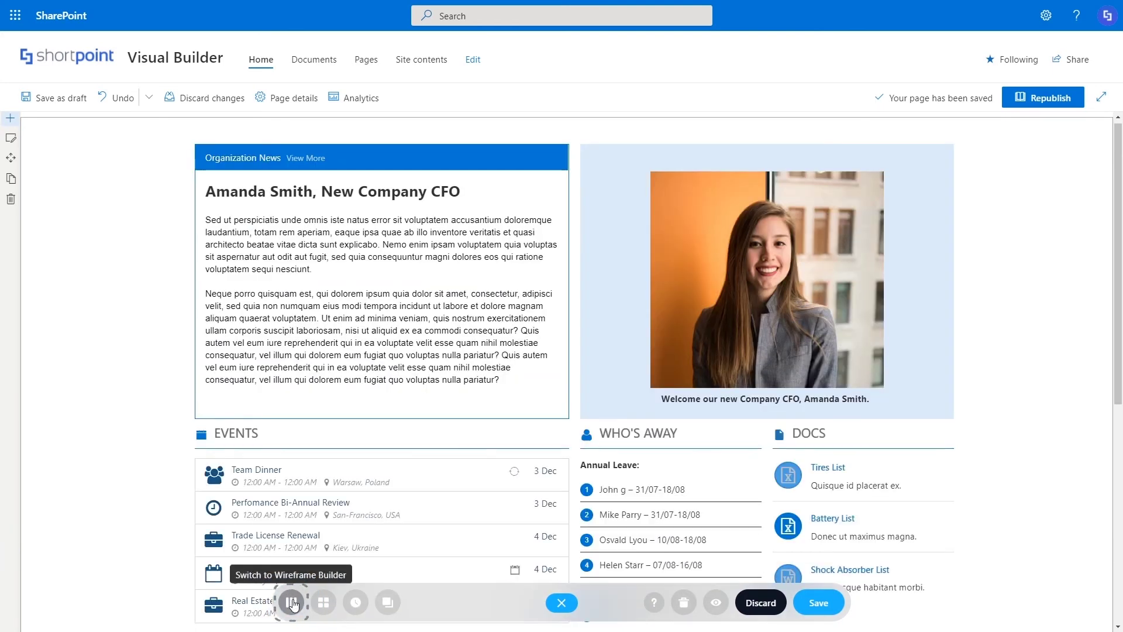
click(324, 603)
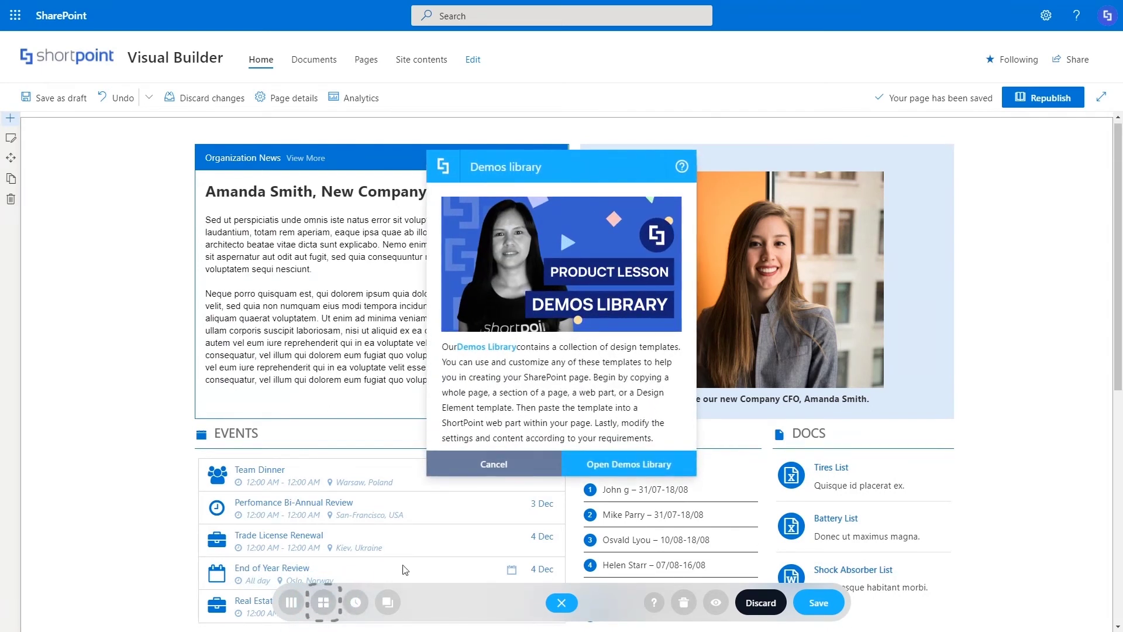
click(497, 465)
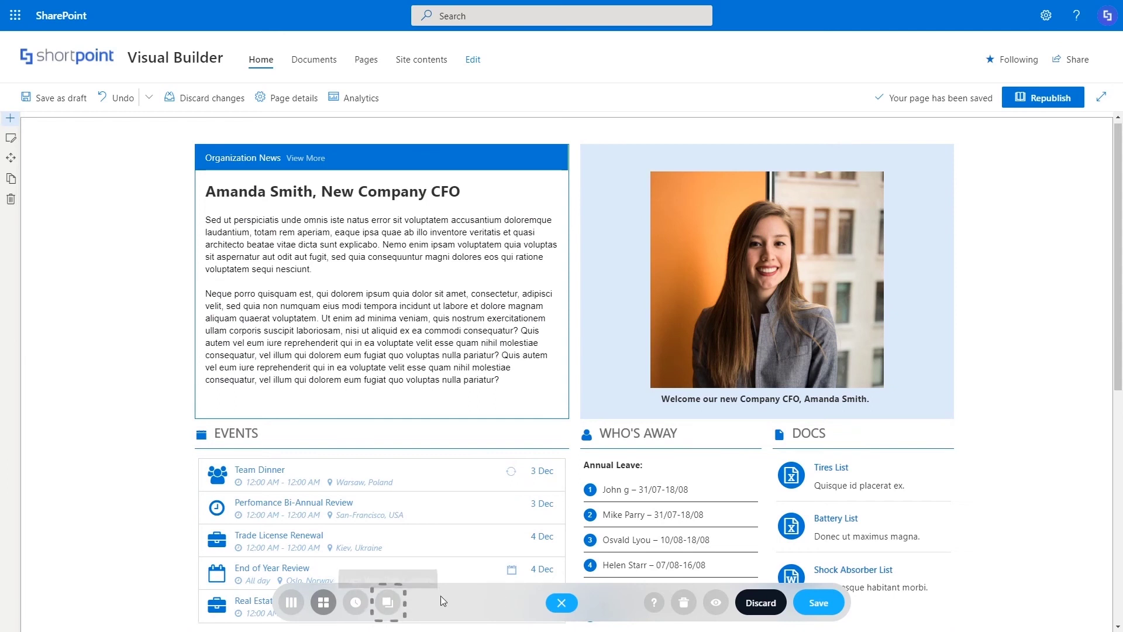
View the Help options, and preview the page before returning to edit mode.
click(654, 603)
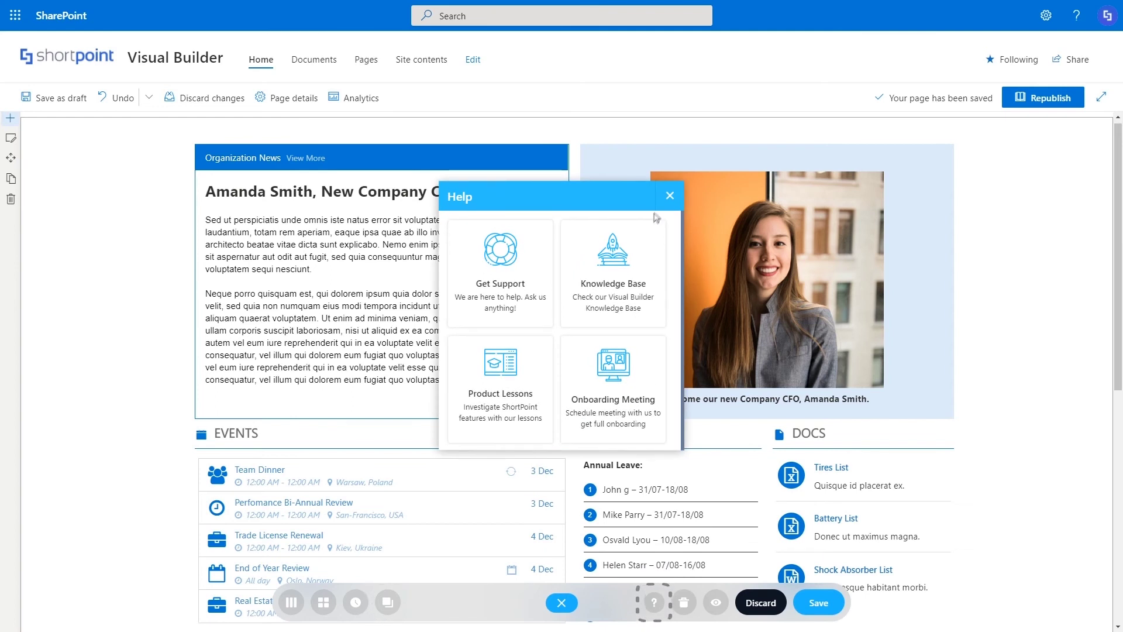
click(670, 196)
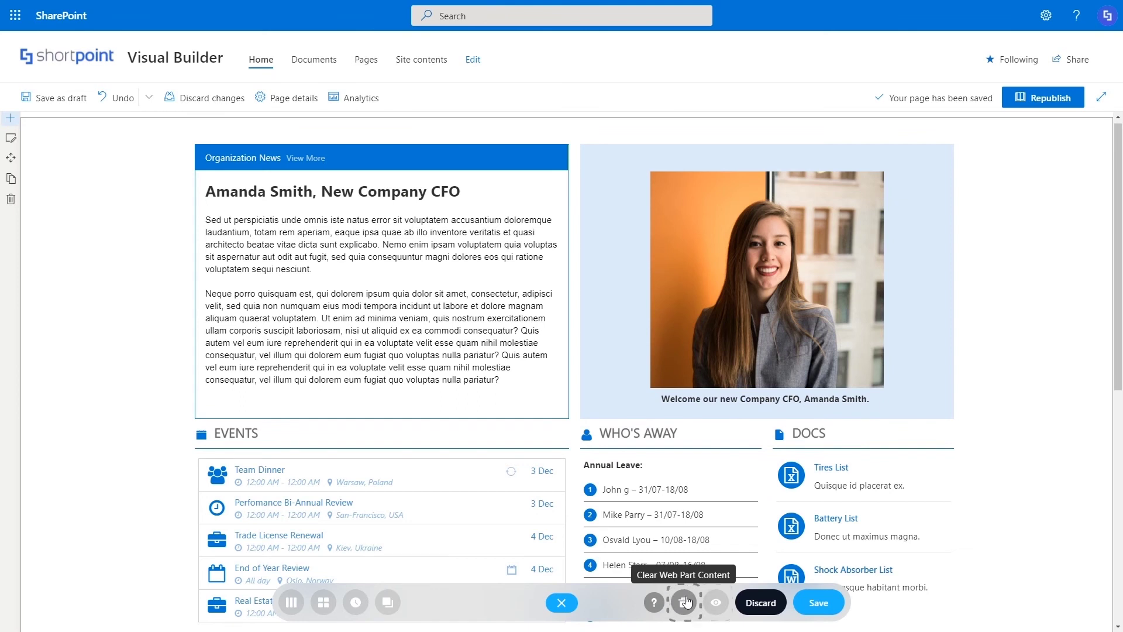
click(720, 602)
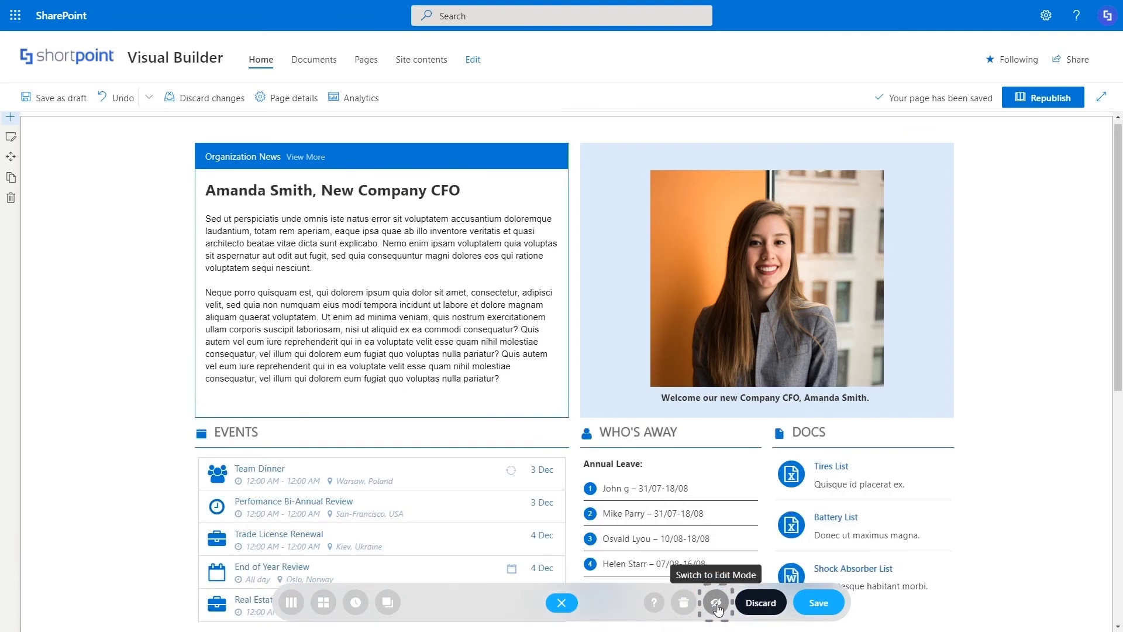
click(717, 606)
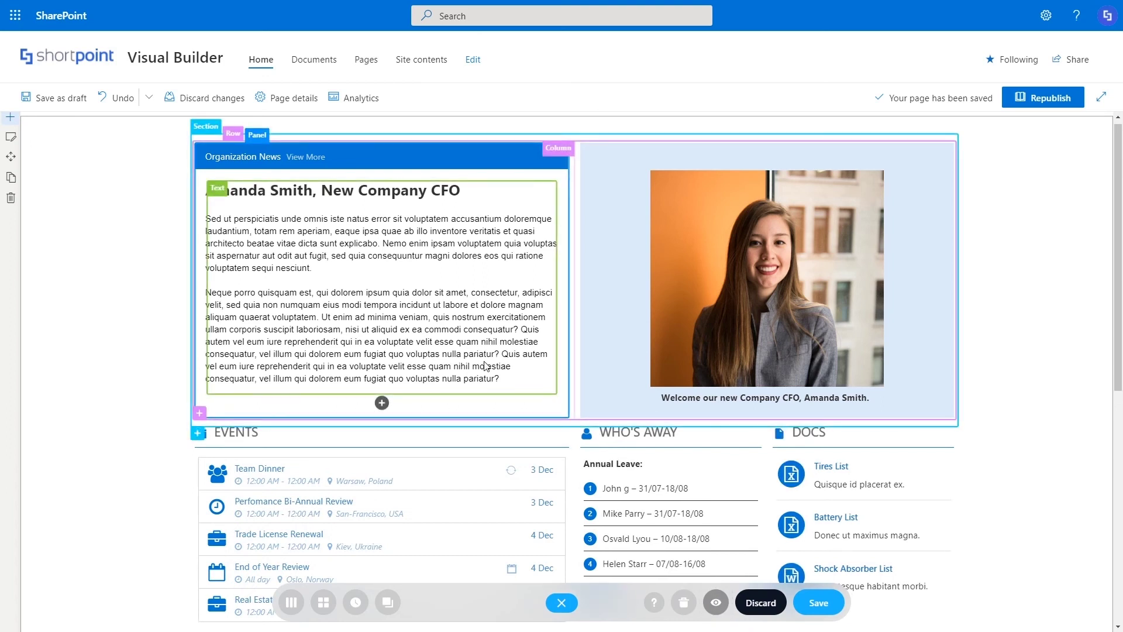
Roll the page back through its history from "Remove Section" to the "Paste Section after Section" entry directly above it, and apply that version.
click(356, 598)
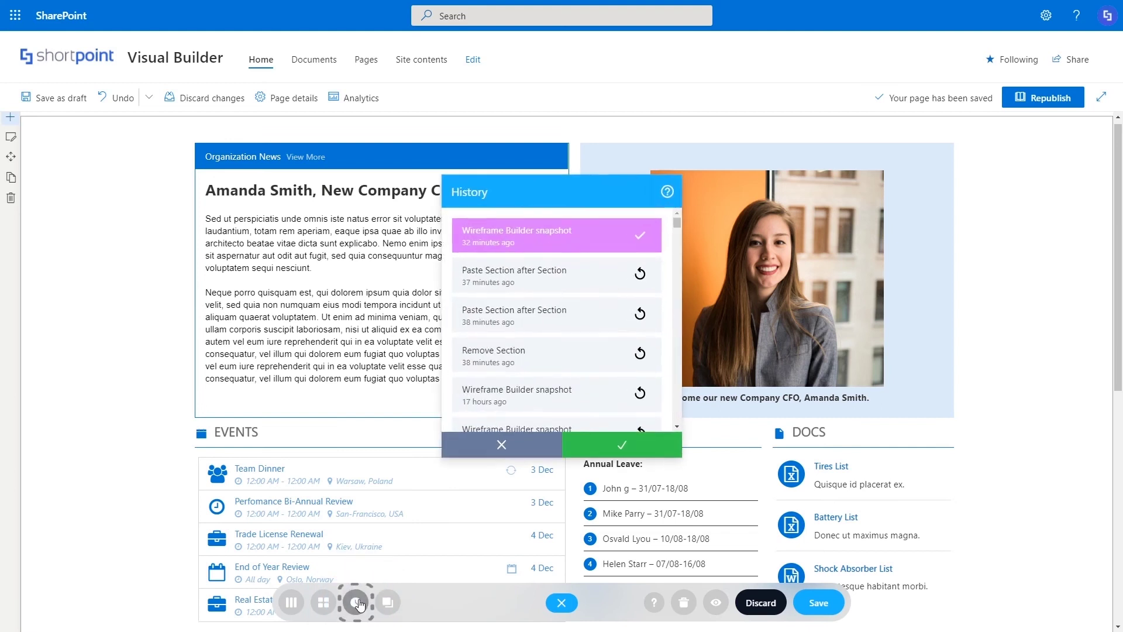
drag(677, 223, 676, 243)
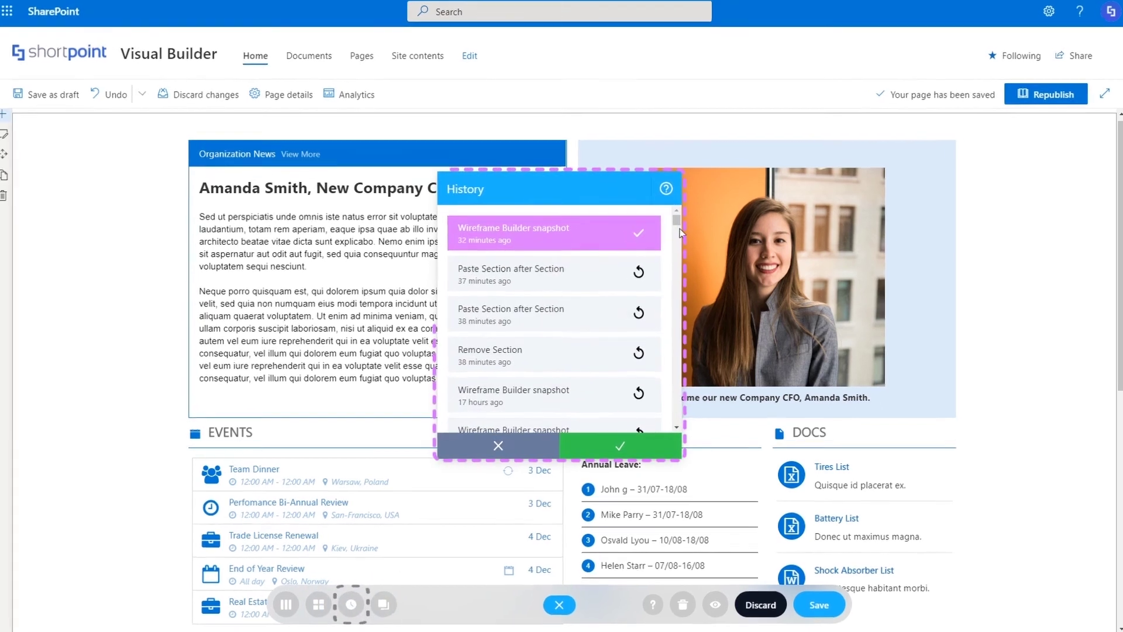
drag(704, 166, 703, 136)
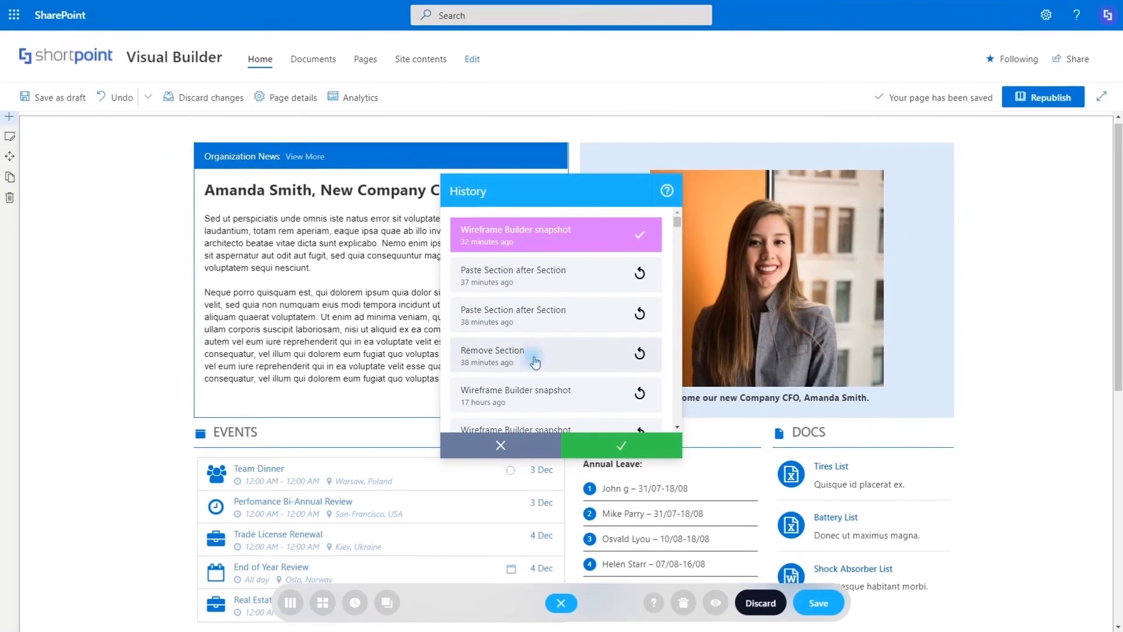
click(535, 304)
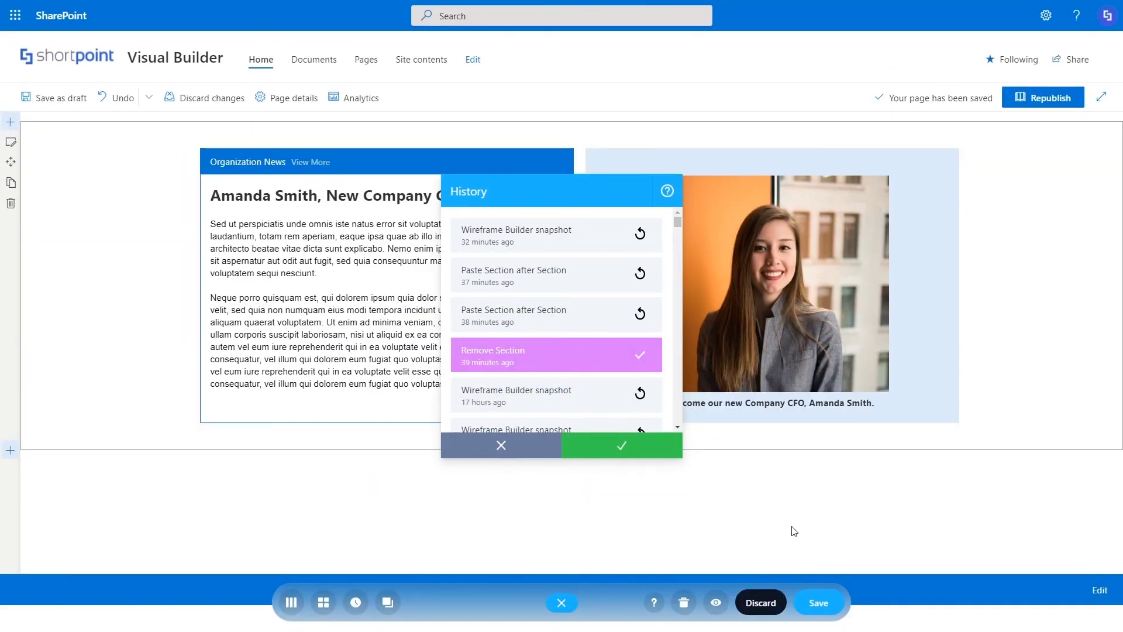
click(582, 316)
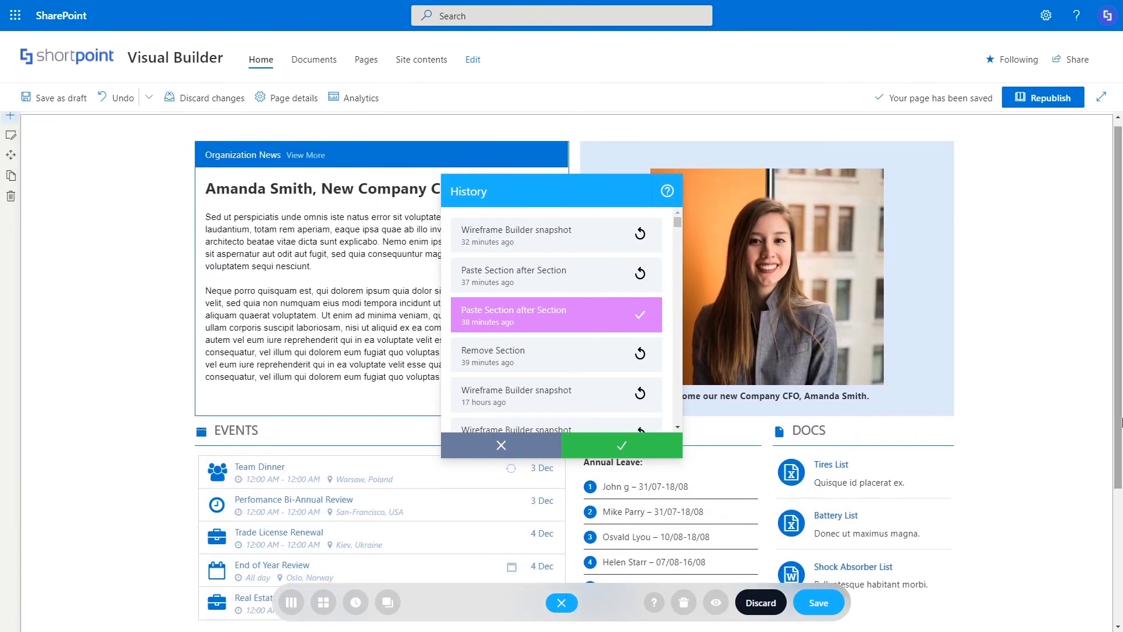
click(627, 439)
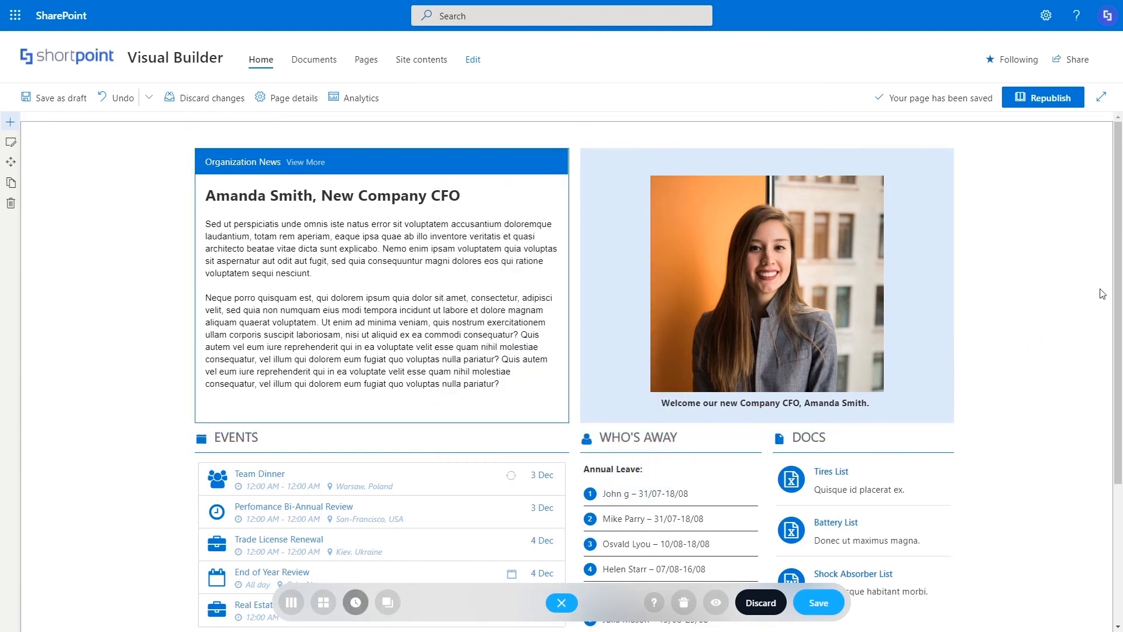
Check the restored page and save the web part.
scroll(1120, 279, down, 2)
scroll(1119, 278, up, 2)
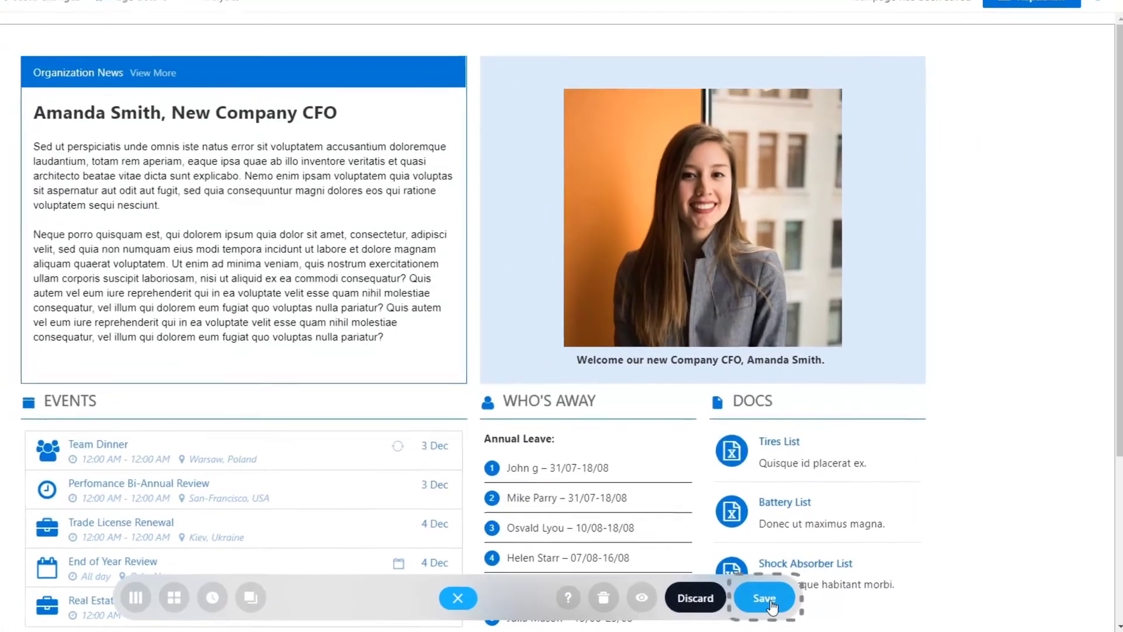
click(760, 599)
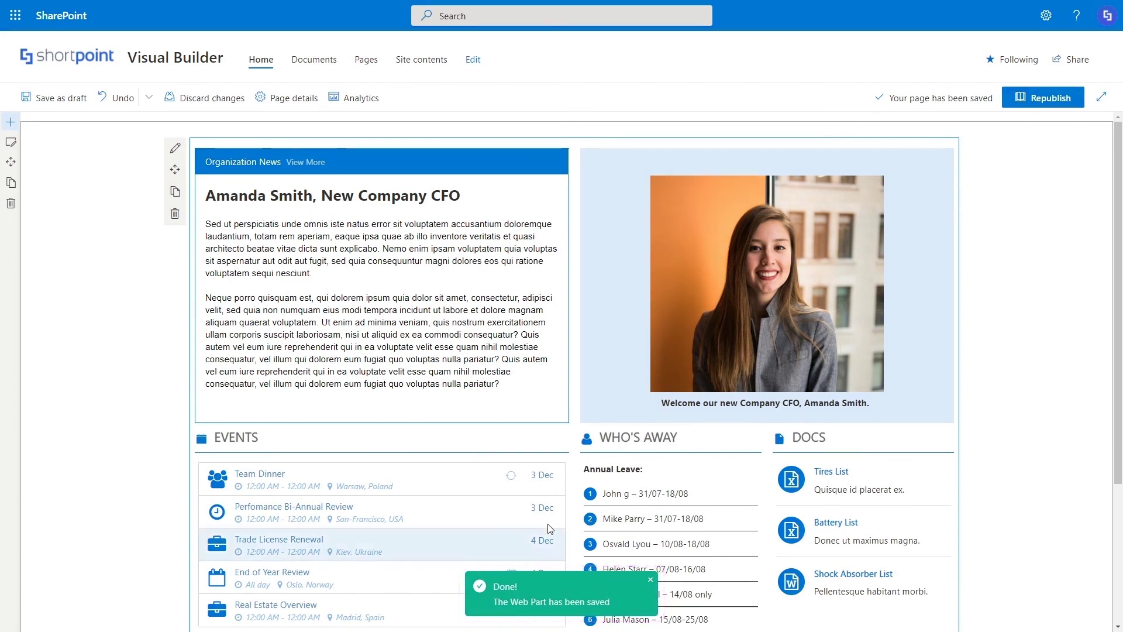
Reopen the web part for editing and discard the editing session's changes along with its change history.
click(175, 151)
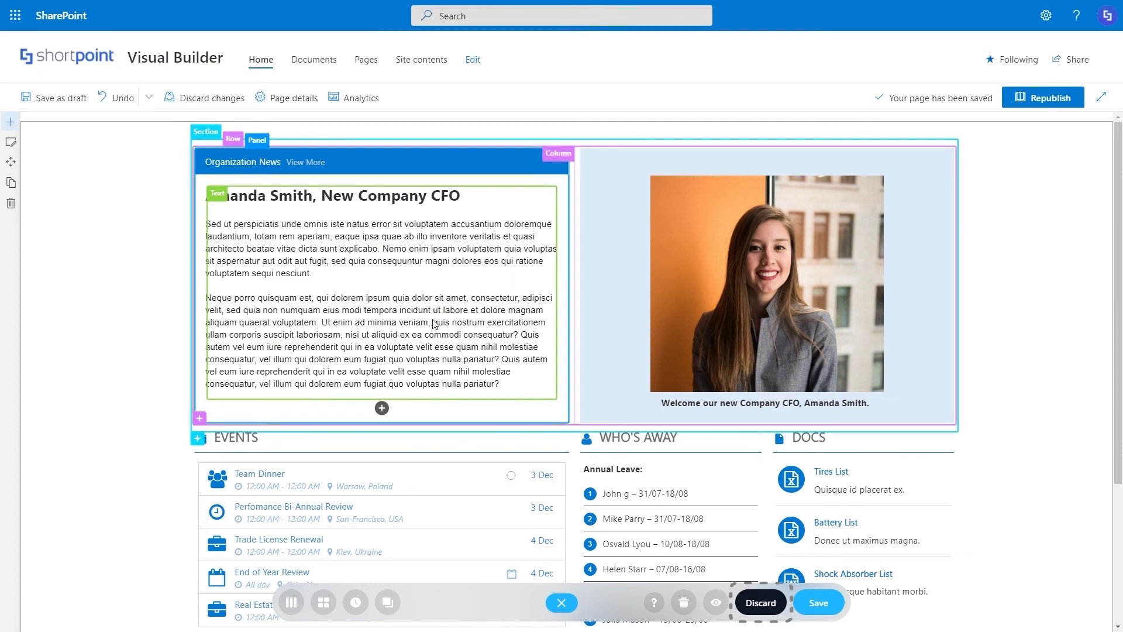
click(761, 603)
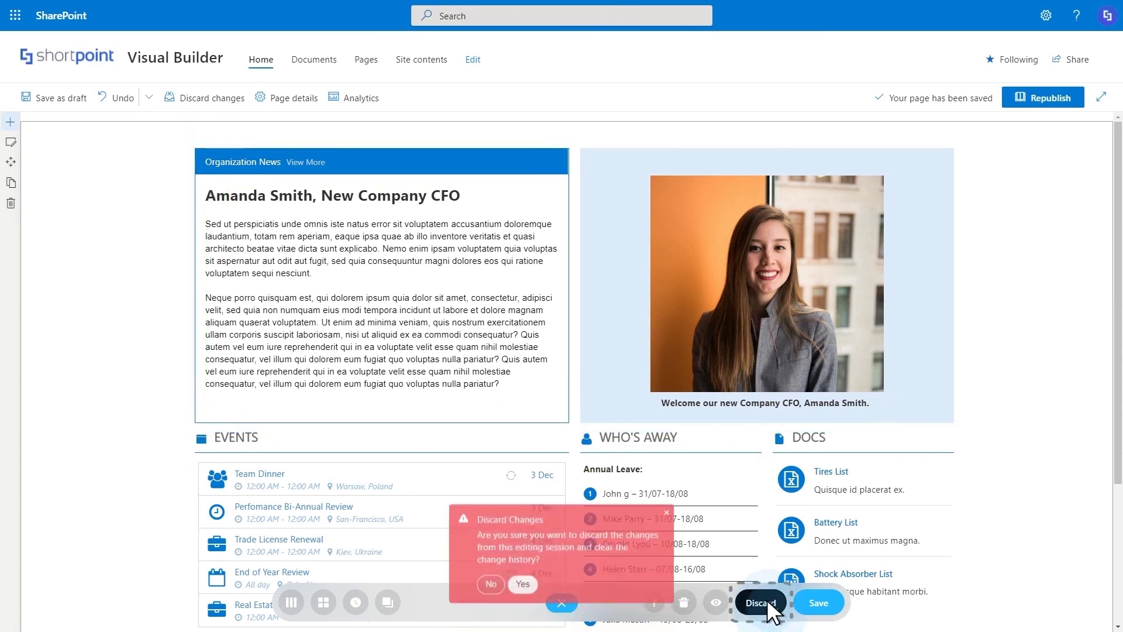
click(521, 558)
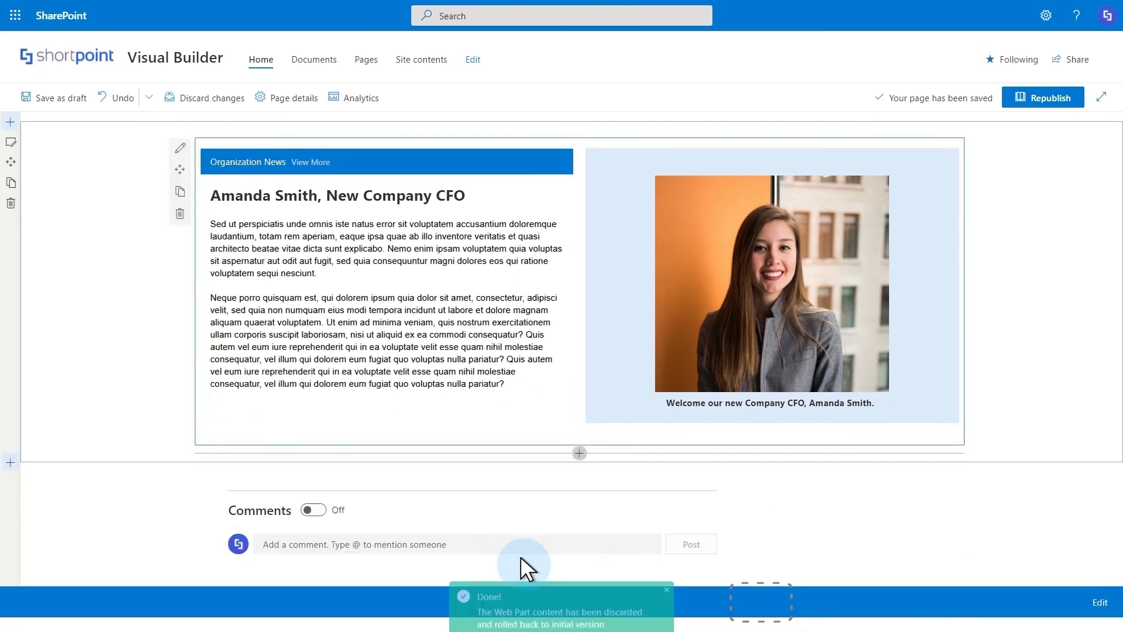